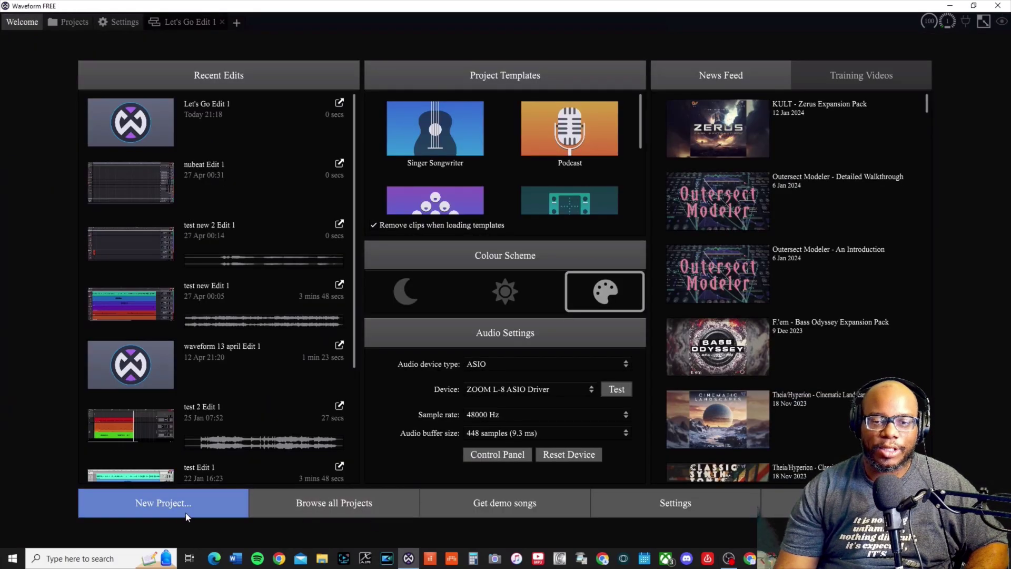
# Step: Open the 'Let's Go Edit 1' edit from the Projects list
pyautogui.click(73, 21)
pyautogui.click(184, 22)
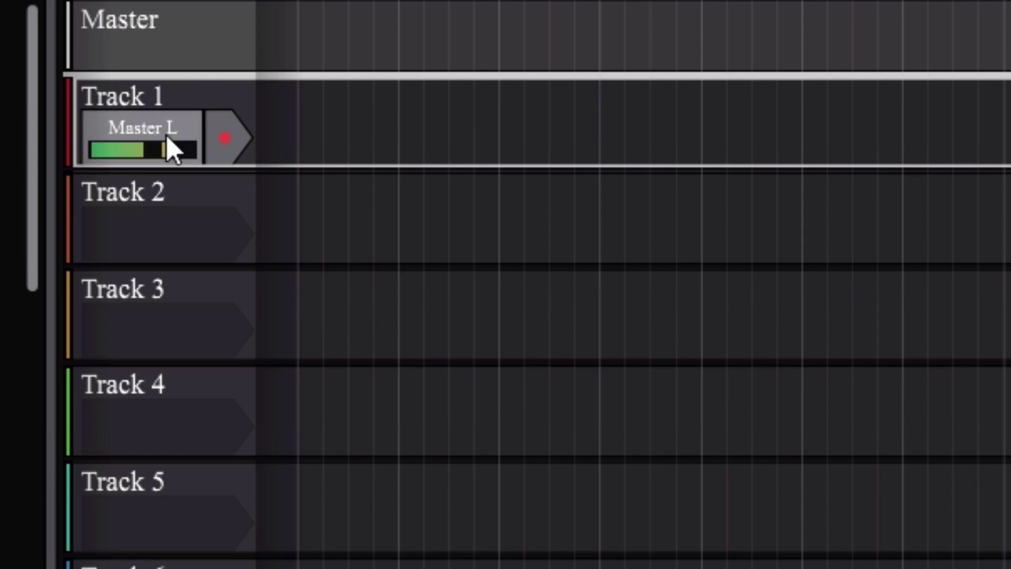
# Step: Set Track 1's input to Master L, arm it for recording, and return the playhead to the start
pyautogui.click(168, 150)
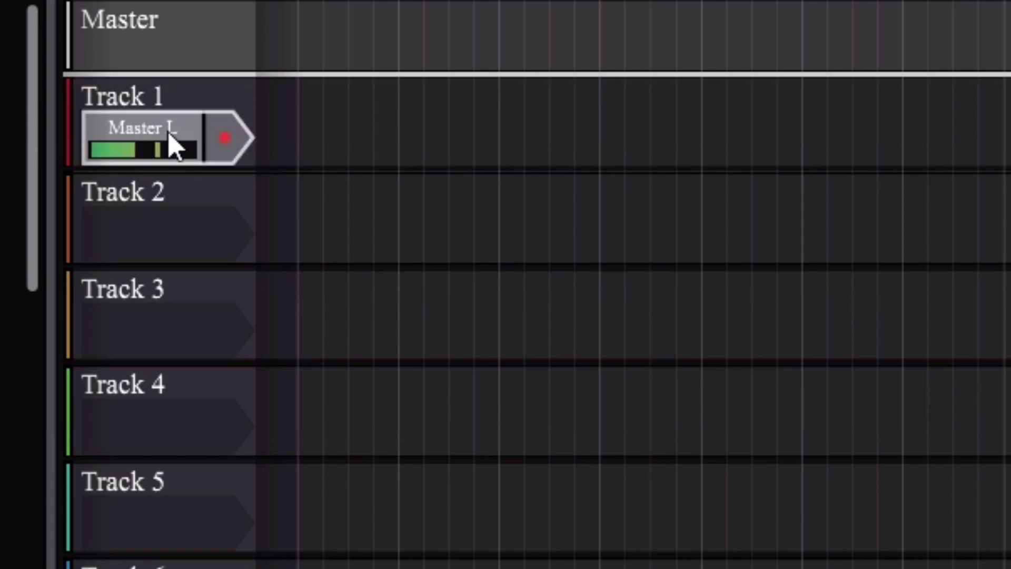
pyautogui.click(172, 146)
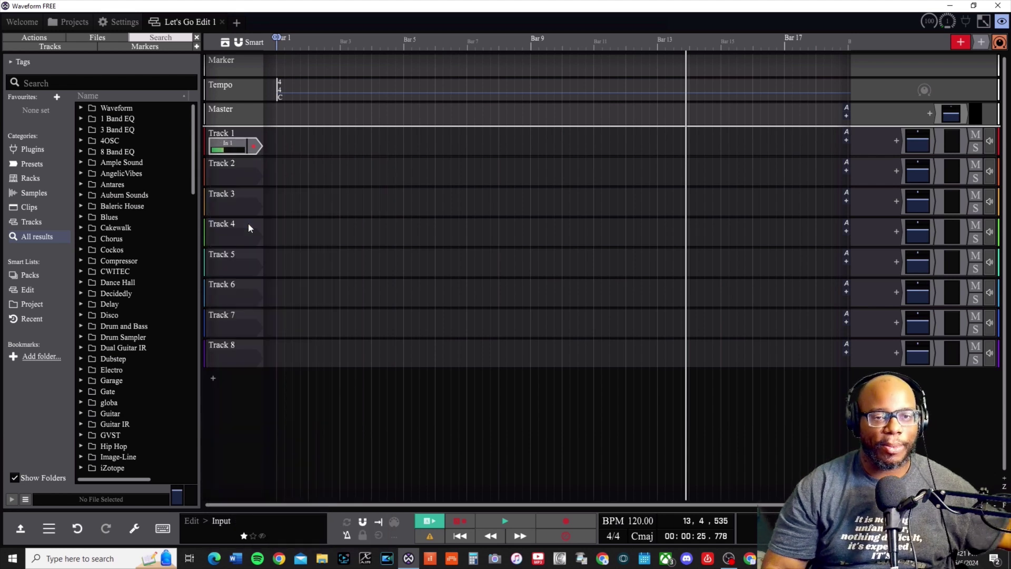
pyautogui.click(248, 223)
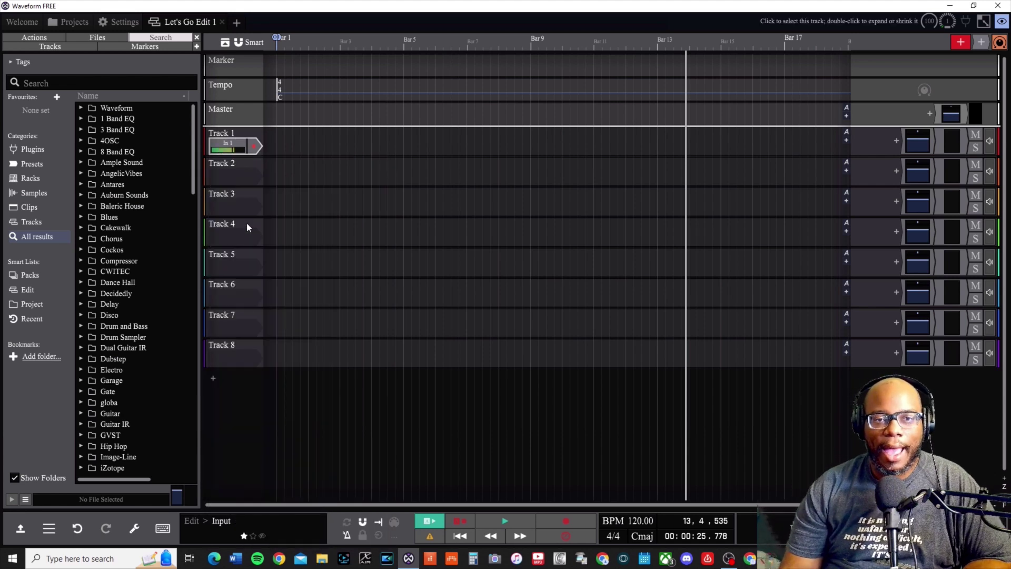
pyautogui.click(254, 145)
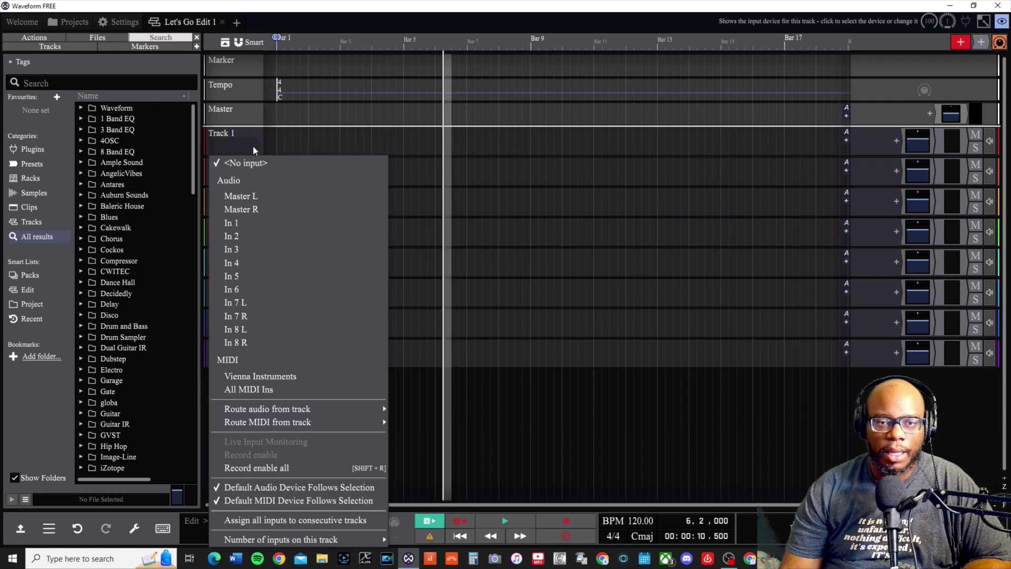
pyautogui.click(241, 196)
pyautogui.click(252, 136)
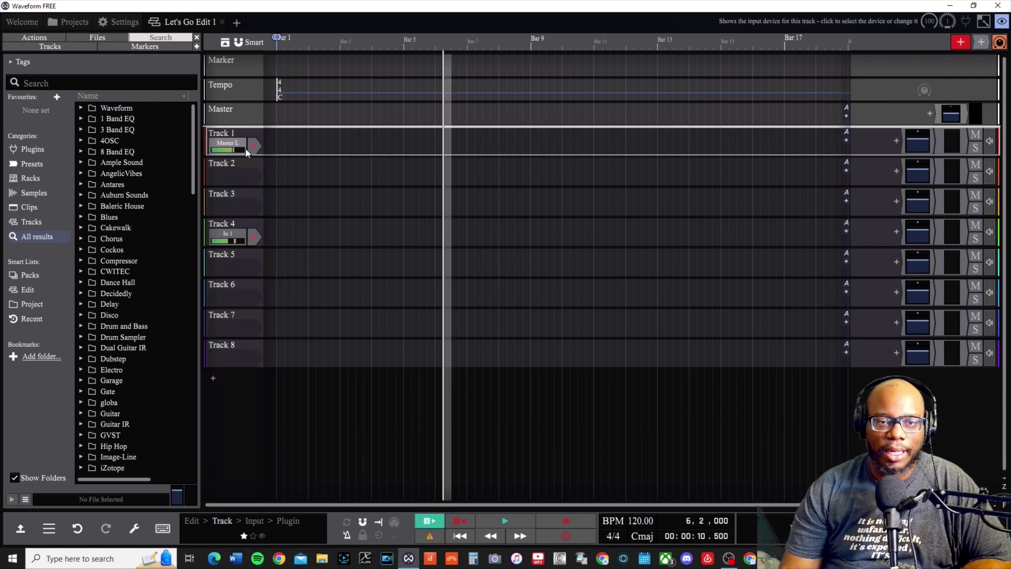
pyautogui.click(253, 147)
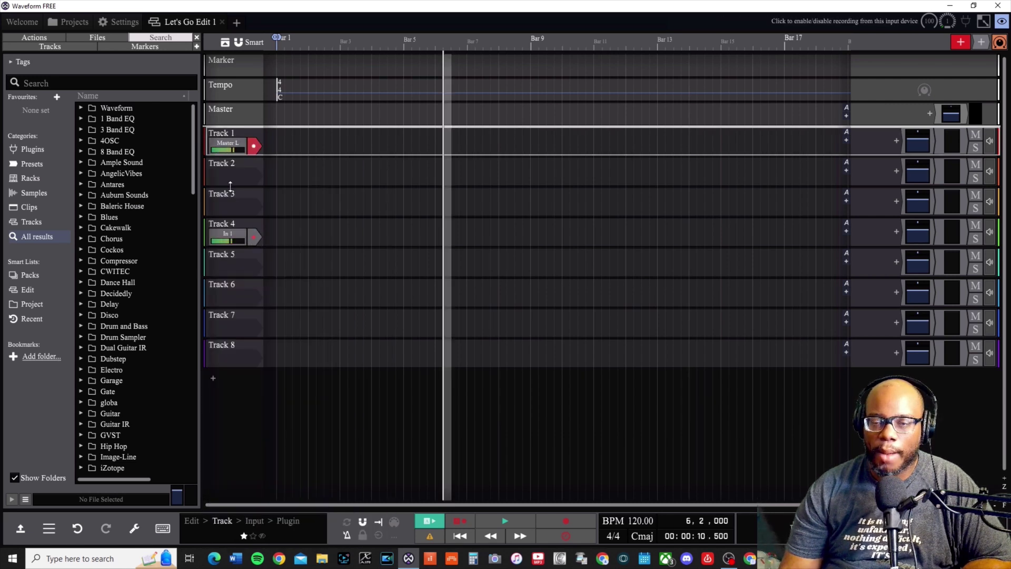
pyautogui.press('Home')
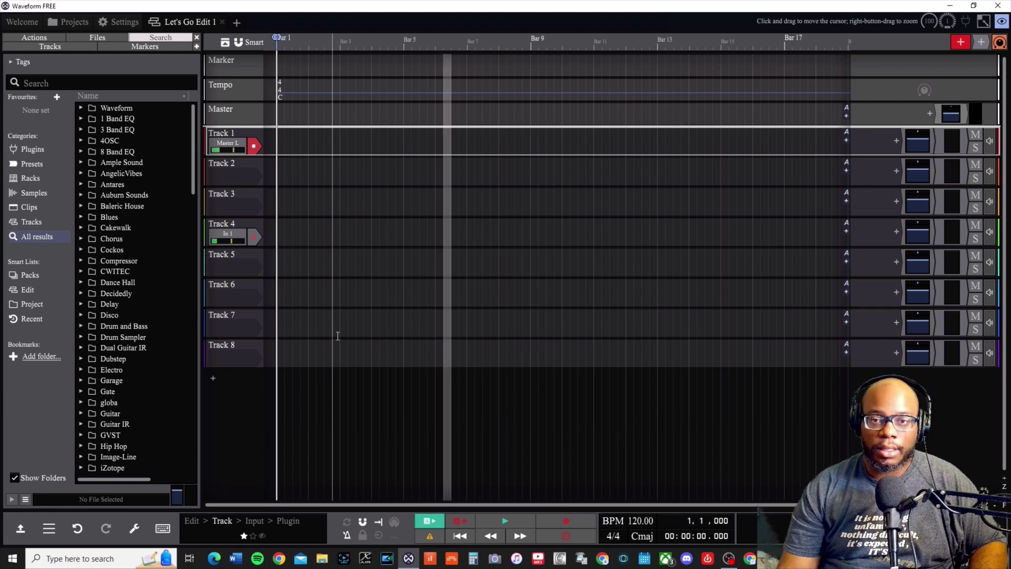
# Step: Set the metronome count-in to 1 bar and start recording
pyautogui.rightClick(347, 534)
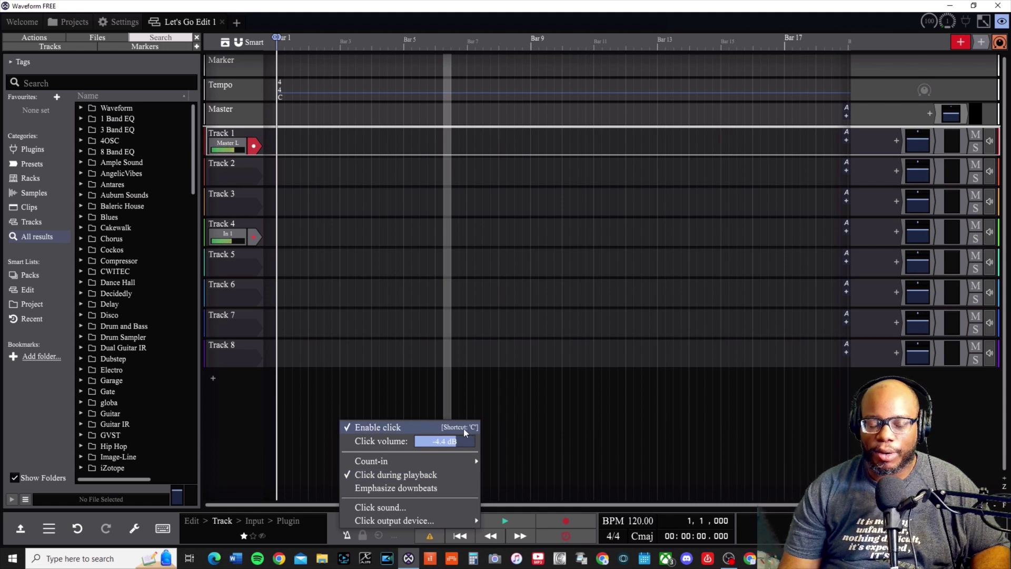
pyautogui.click(367, 538)
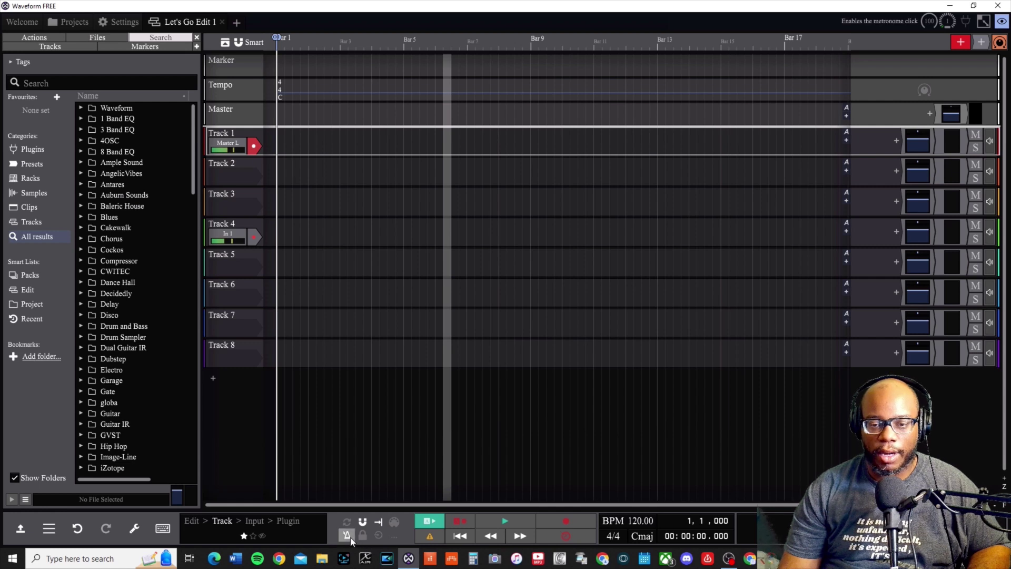
pyautogui.rightClick(346, 536)
pyautogui.moveTo(474, 468)
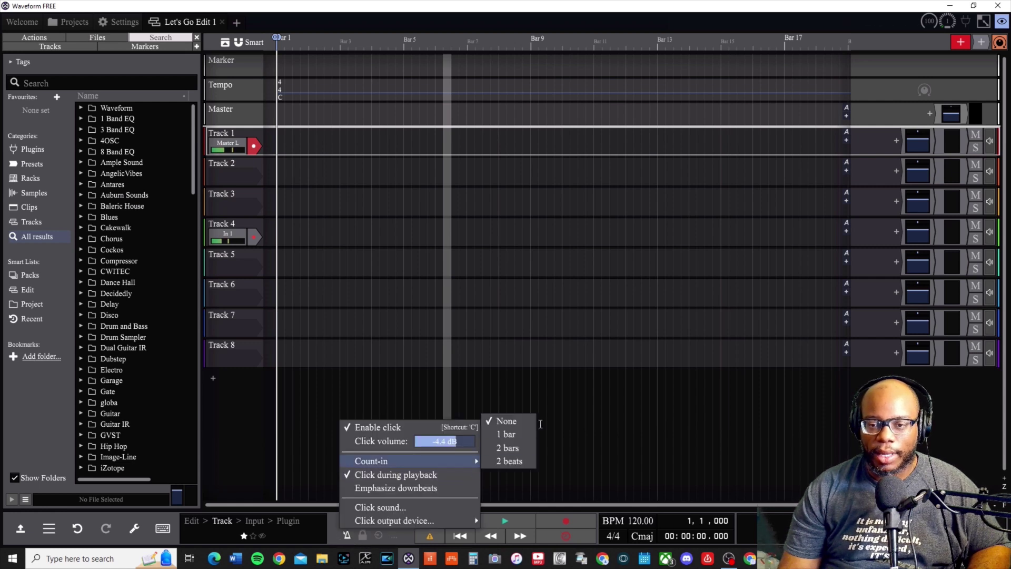
pyautogui.click(508, 434)
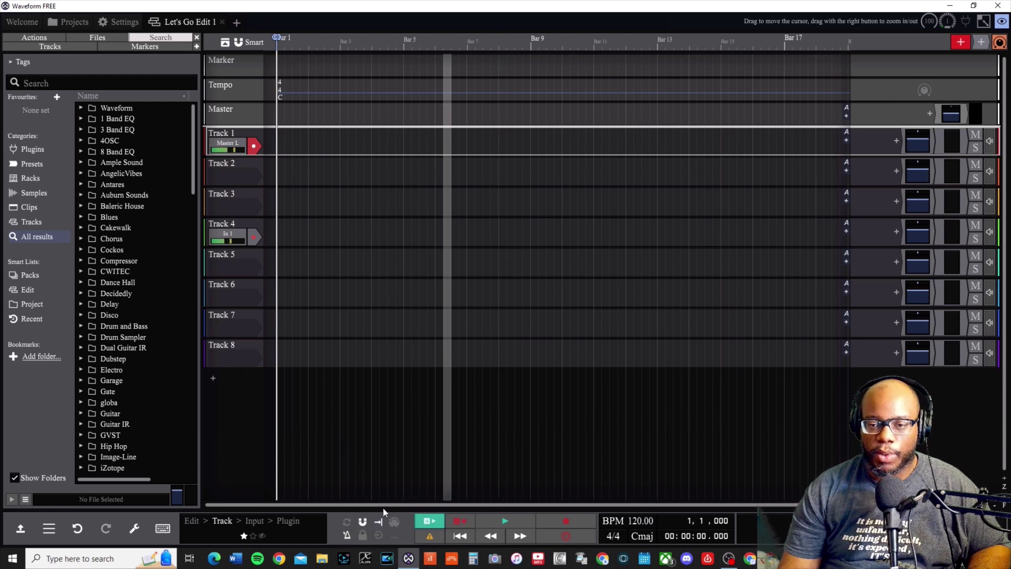
pyautogui.rightClick(349, 538)
pyautogui.press('r')
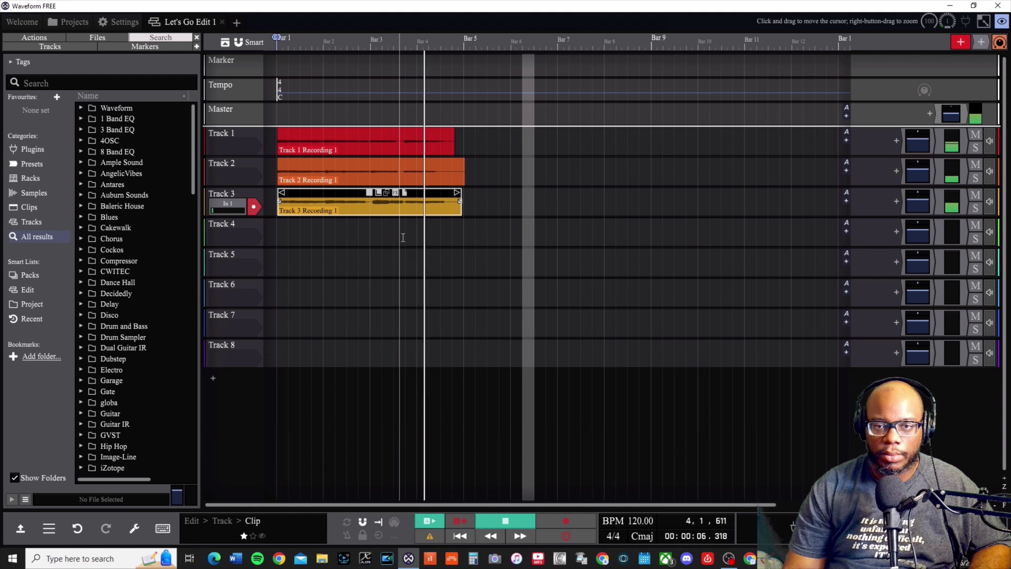
# Step: Stop the recording on Tracks 1–3 and save the edit with Ctrl+S
pyautogui.press('space')
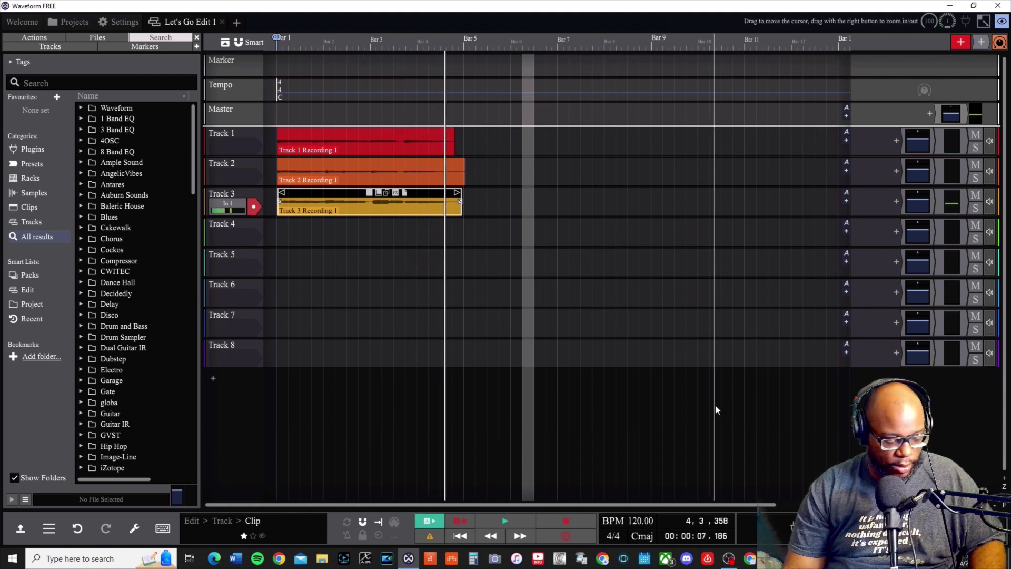
pyautogui.scroll(3, 435, 346)
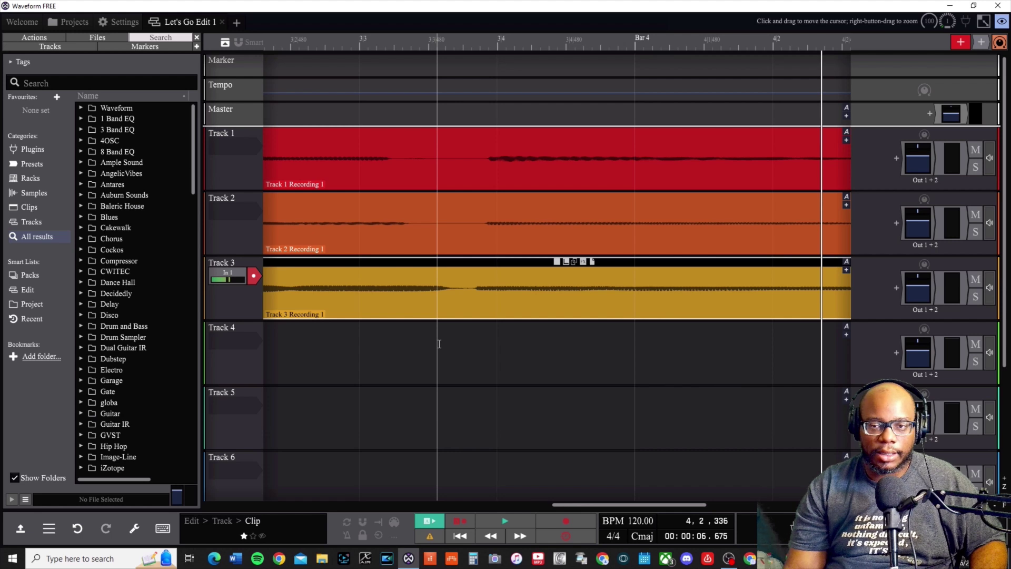
pyautogui.hotkey('ctrl', 's')
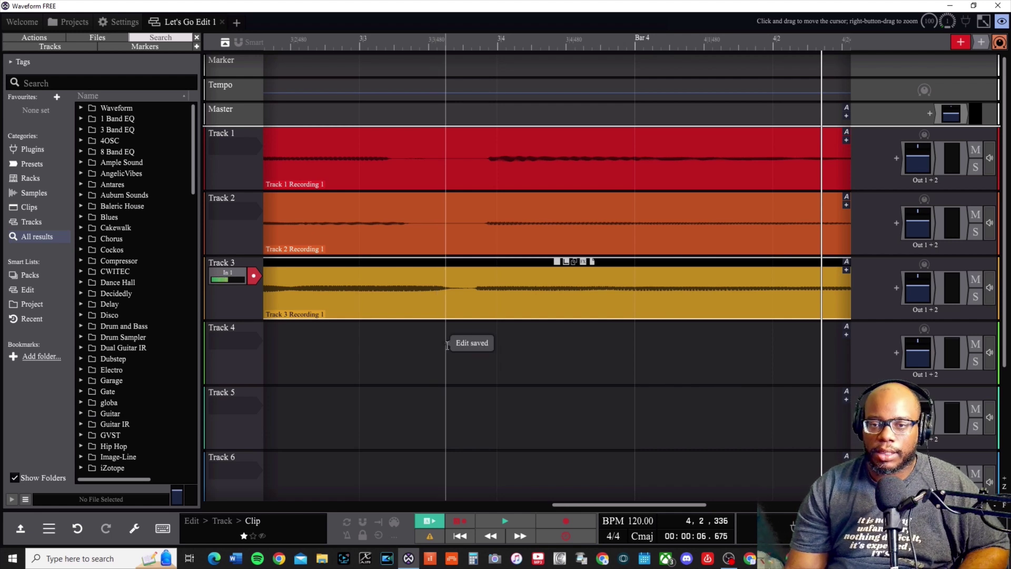
pyautogui.scroll(-5, 445, 345)
pyautogui.scroll(-6, 502, 373)
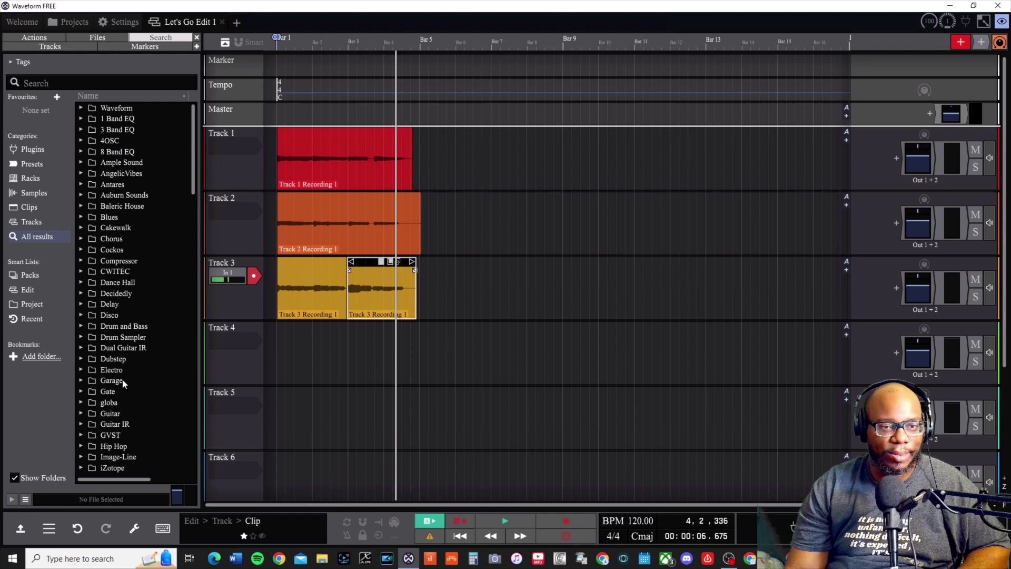
# Step: Expand Waveform > Effects in the browser and multi-select Tracks 1, 2 and 3
pyautogui.click(87, 109)
pyautogui.click(112, 121)
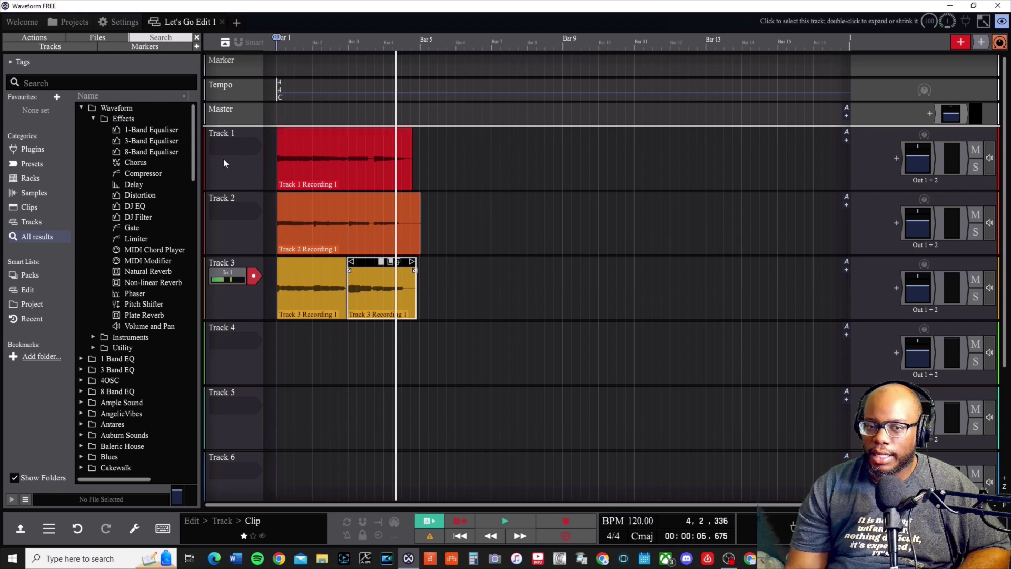
pyautogui.click(226, 133)
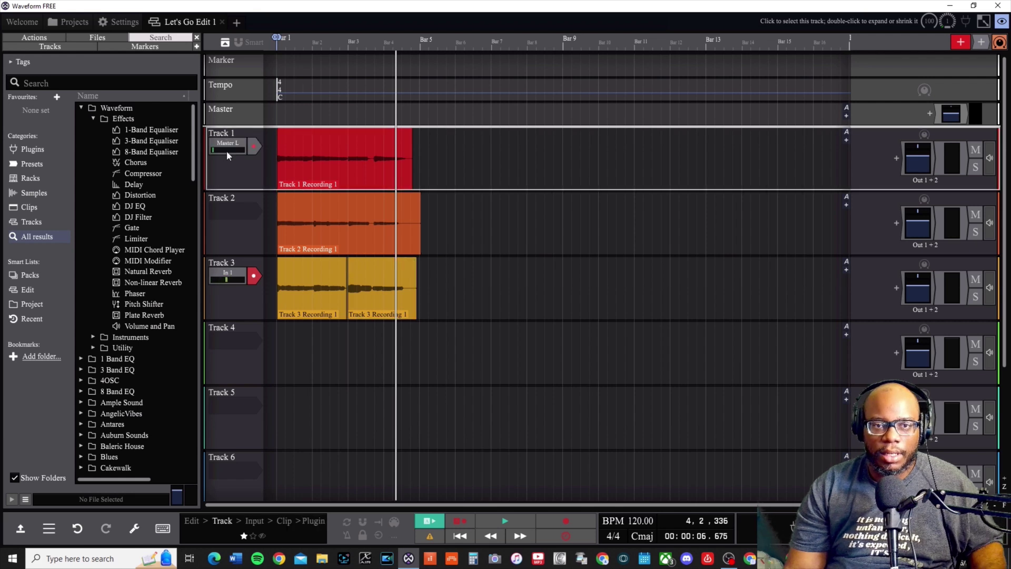
pyautogui.click(208, 196)
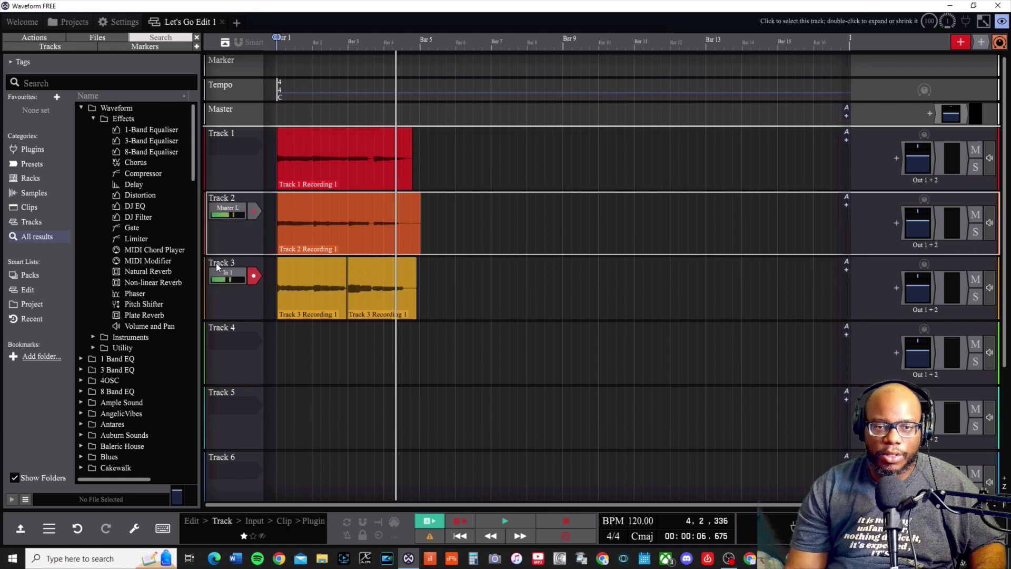
pyautogui.keyDown('shift'); pyautogui.click(216, 263); pyautogui.keyUp('shift')
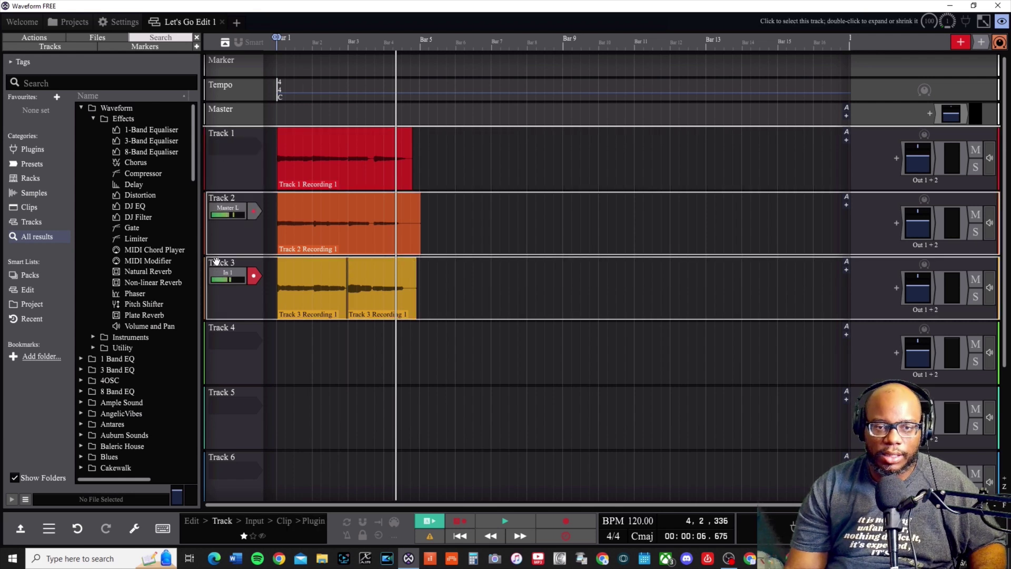
pyautogui.click(214, 133)
pyautogui.keyDown('shift'); pyautogui.click(228, 202); pyautogui.keyUp('shift')
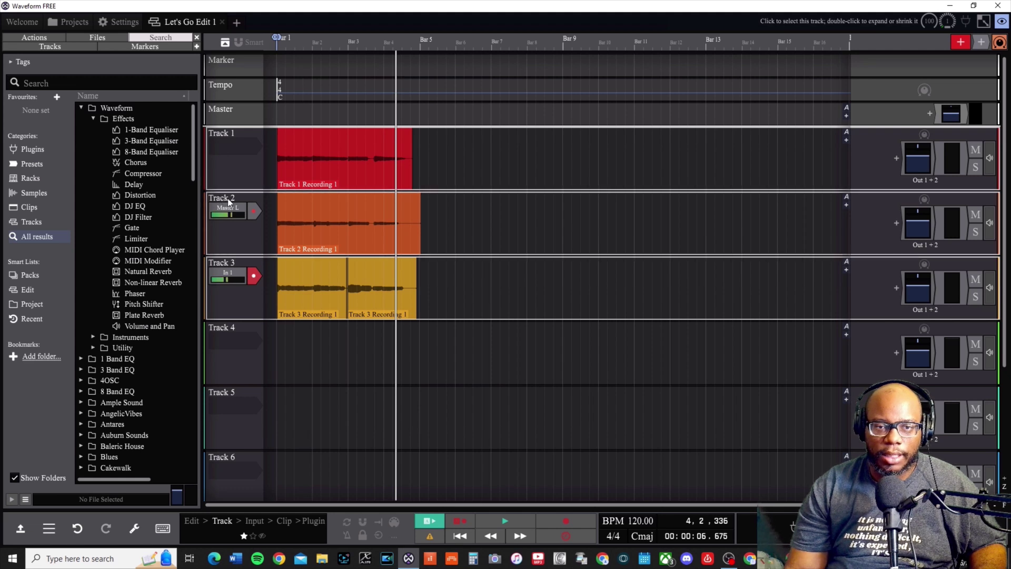
# Step: Pack the selected Tracks 1–3 into a new Submix 1 track
pyautogui.rightClick(877, 166)
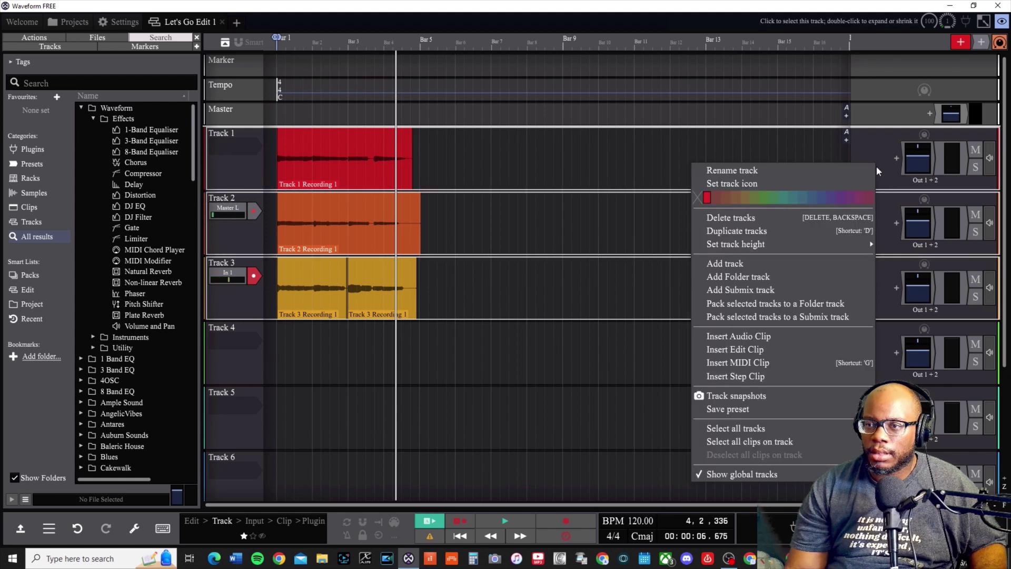
pyautogui.moveTo(782, 249)
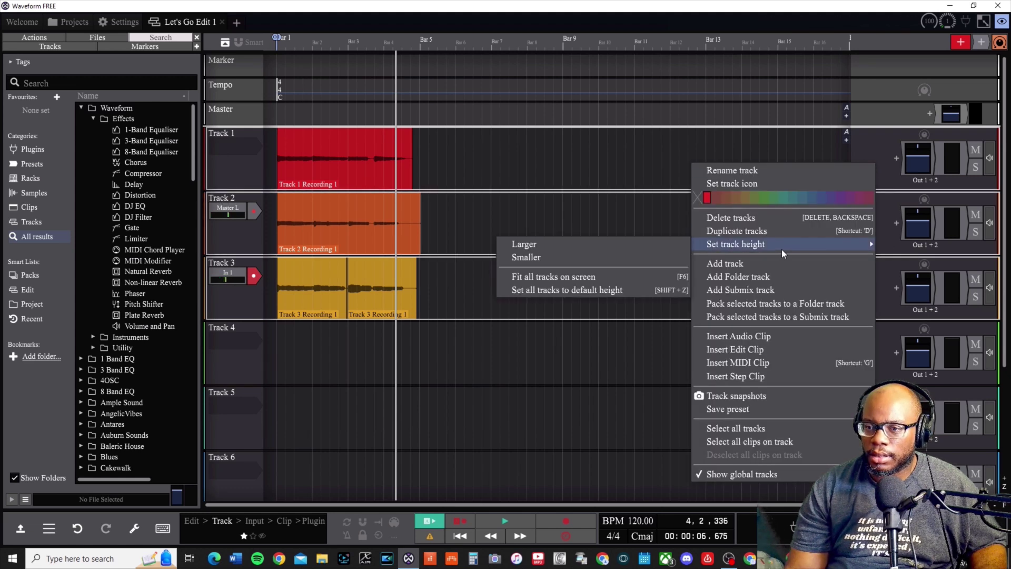
pyautogui.moveTo(787, 395)
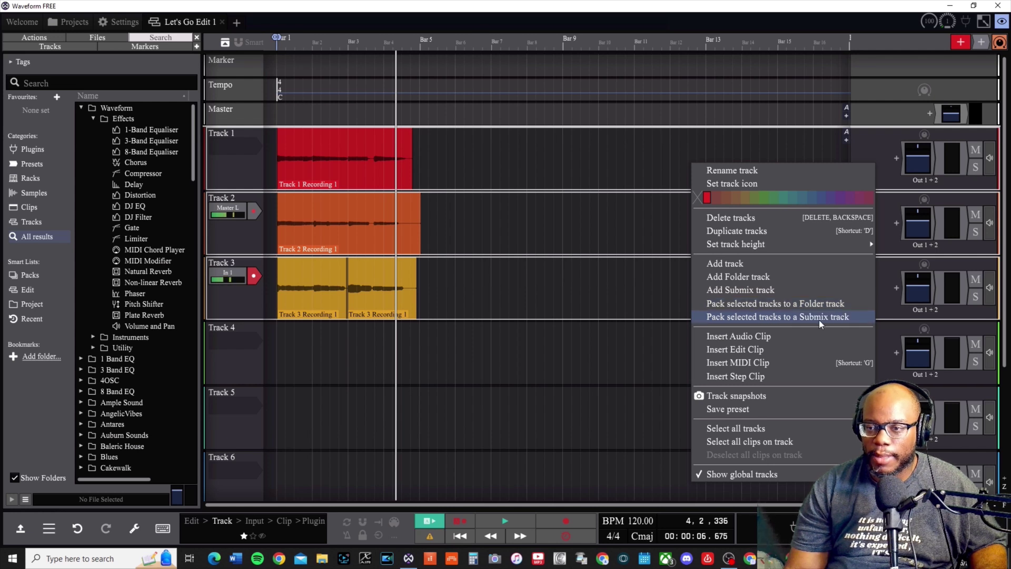
pyautogui.click(832, 319)
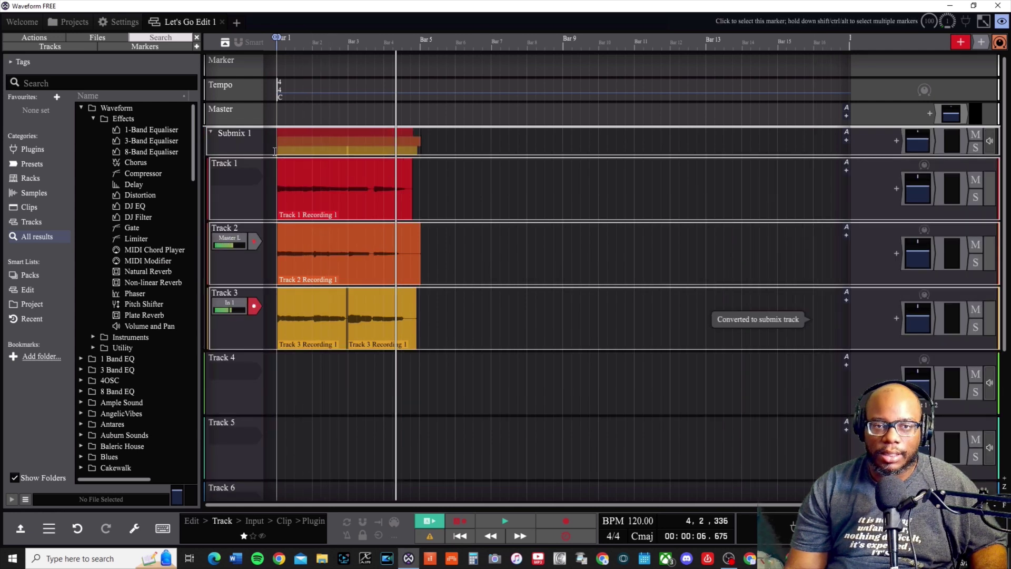
# Step: Drop the Compressor effect onto Submix 1's plugin area, opening its settings
pyautogui.click(761, 144)
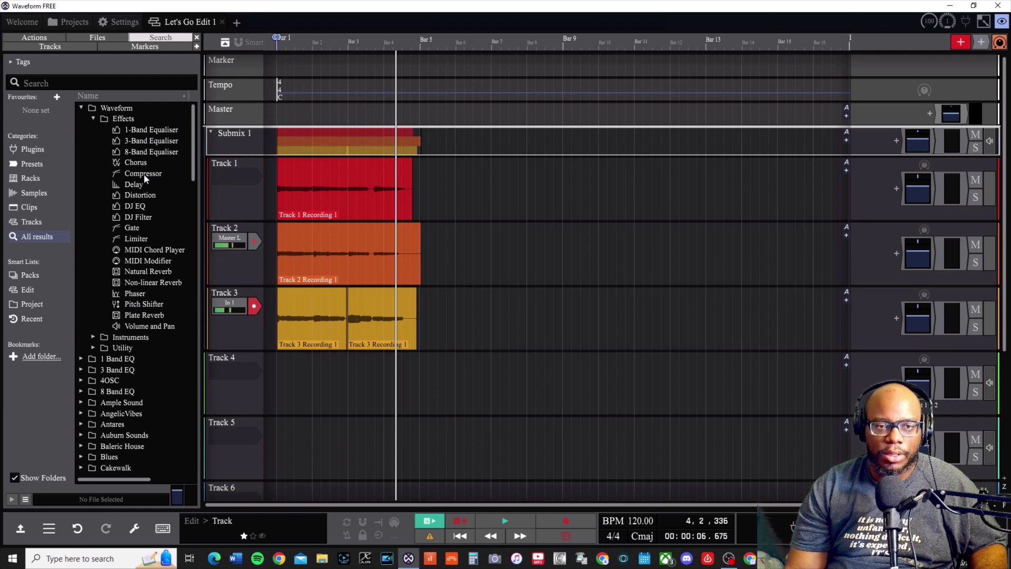
pyautogui.moveTo(144, 174); pyautogui.dragTo(687, 165)
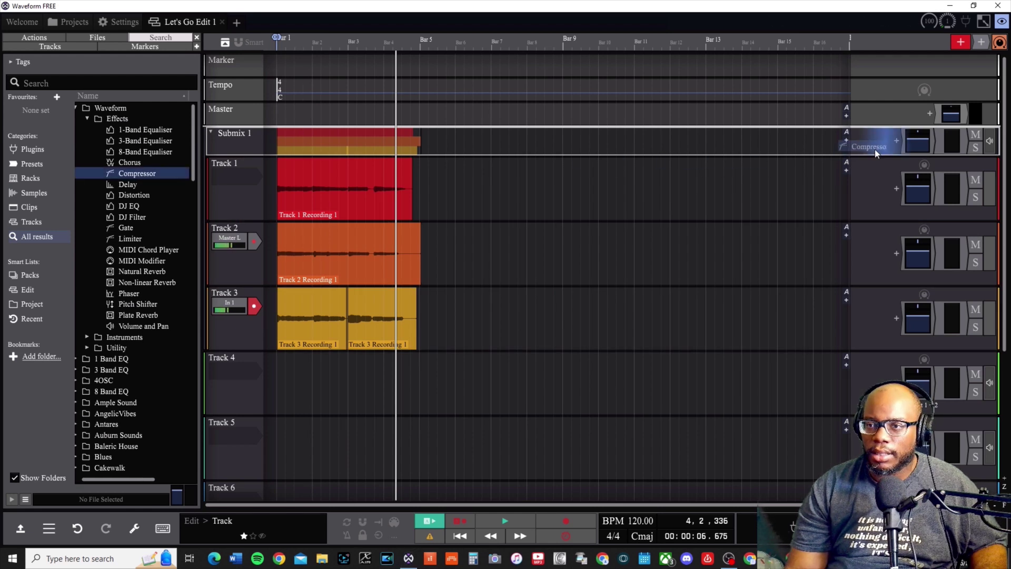
pyautogui.moveTo(874, 150); pyautogui.dragTo(877, 148)
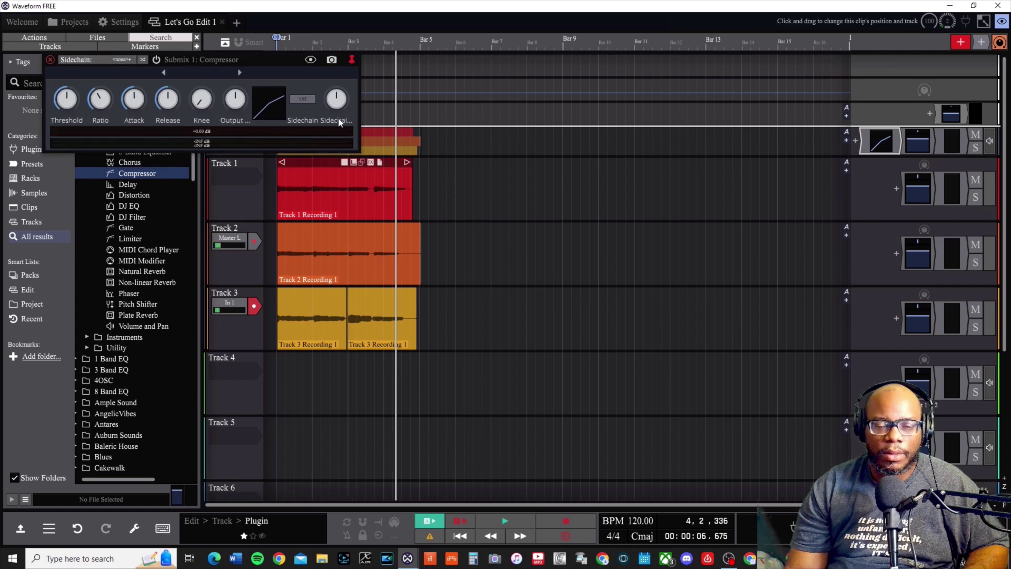
# Step: Play the project from the start, muting and unmuting Submix 1 to check it silences all tracks
pyautogui.press('Home')
pyautogui.press('space')
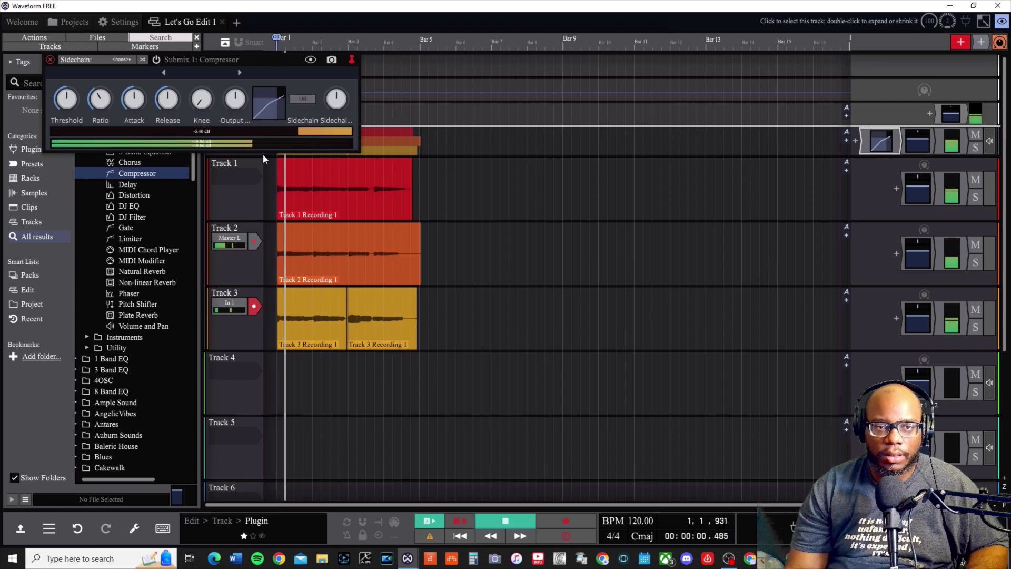
pyautogui.click(975, 136)
pyautogui.click(975, 137)
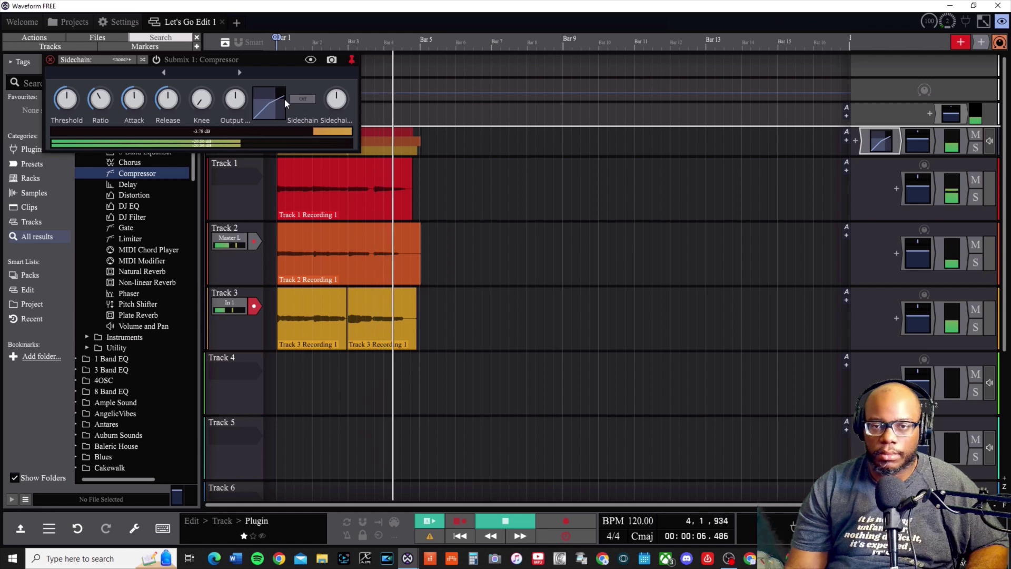
pyautogui.press('space')
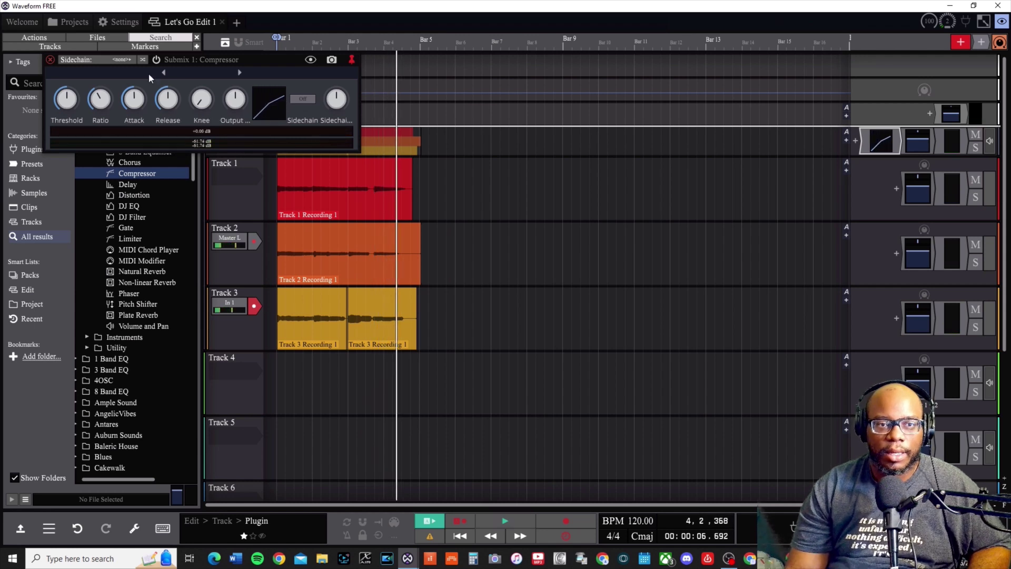
# Step: Tune the compressor's attack (about 33 ms) and threshold during playback, then close its window
pyautogui.moveTo(129, 104); pyautogui.dragTo(130, 112)
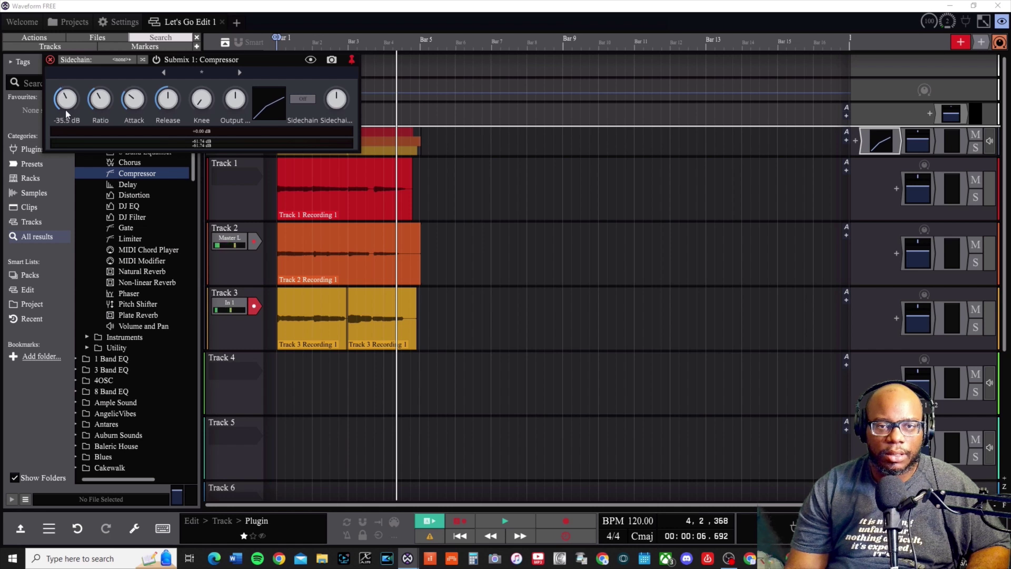
pyautogui.moveTo(67, 114); pyautogui.dragTo(71, 74)
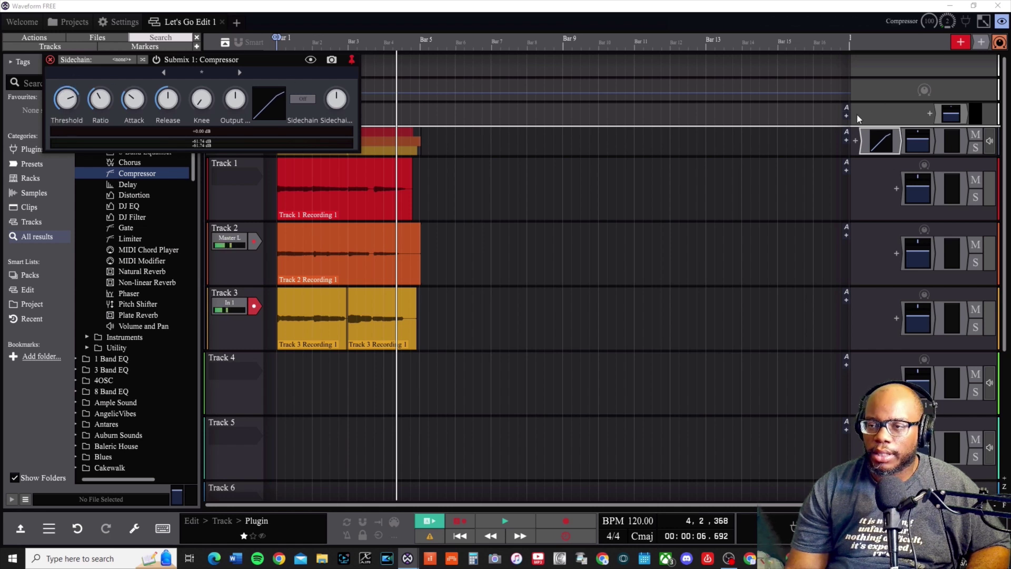
pyautogui.press('space')
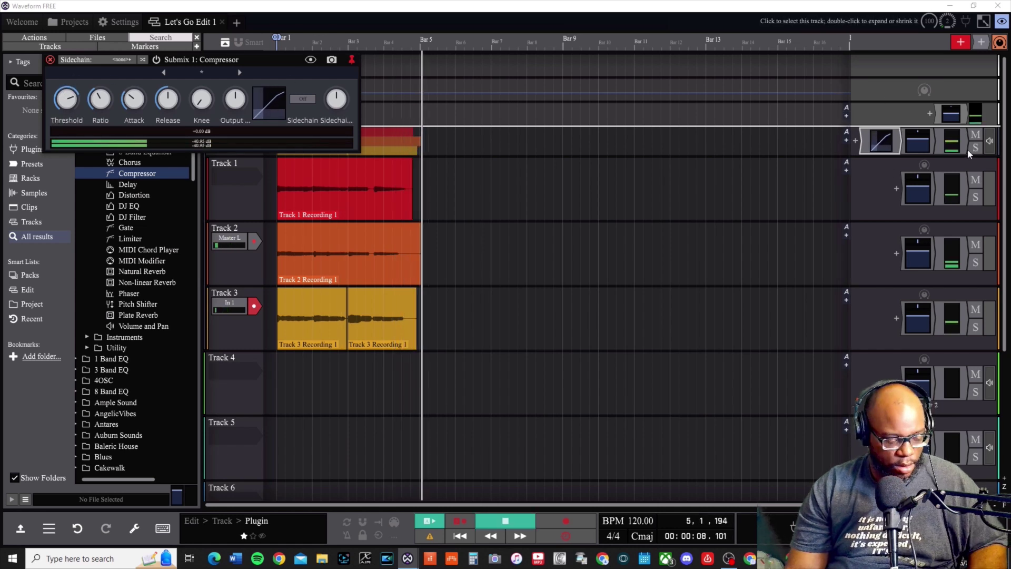
pyautogui.press('Home')
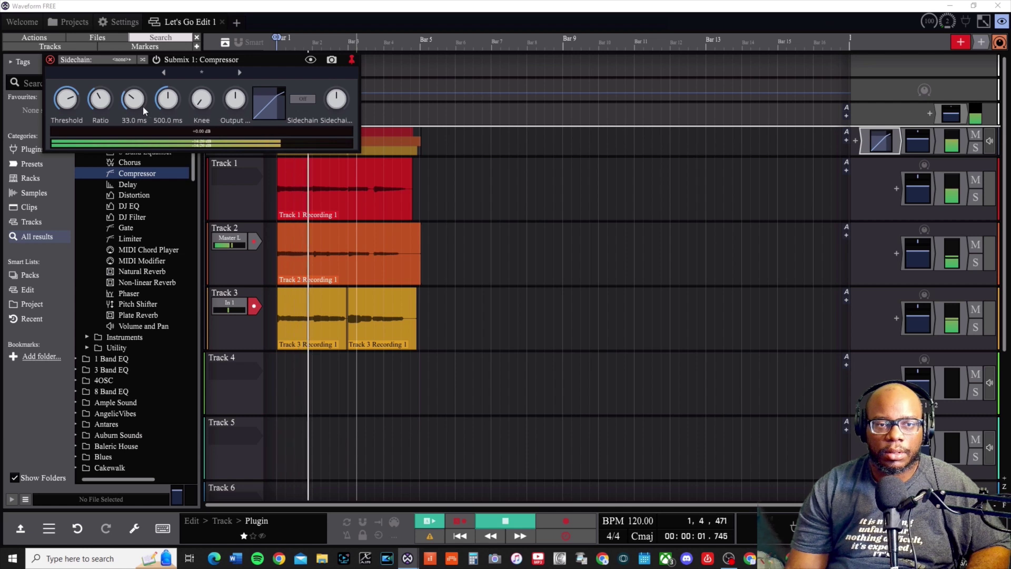
pyautogui.moveTo(134, 109); pyautogui.dragTo(111, 108)
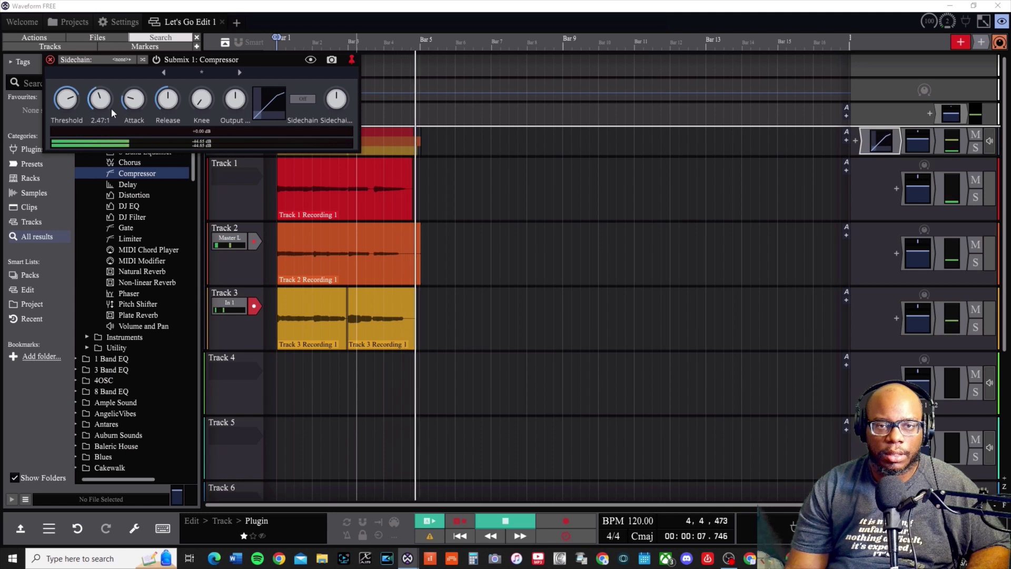
pyautogui.moveTo(168, 103)
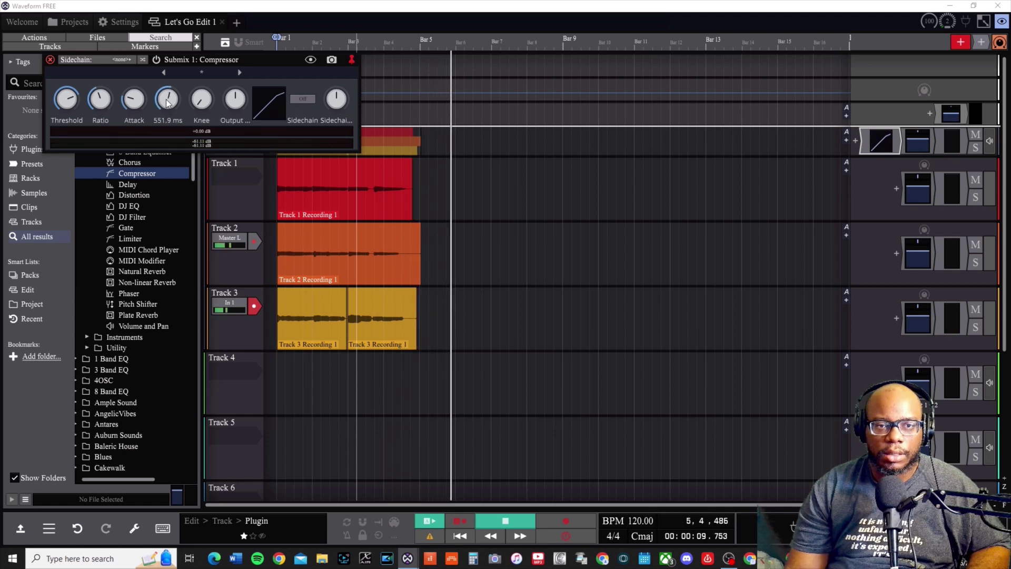
pyautogui.press('Home')
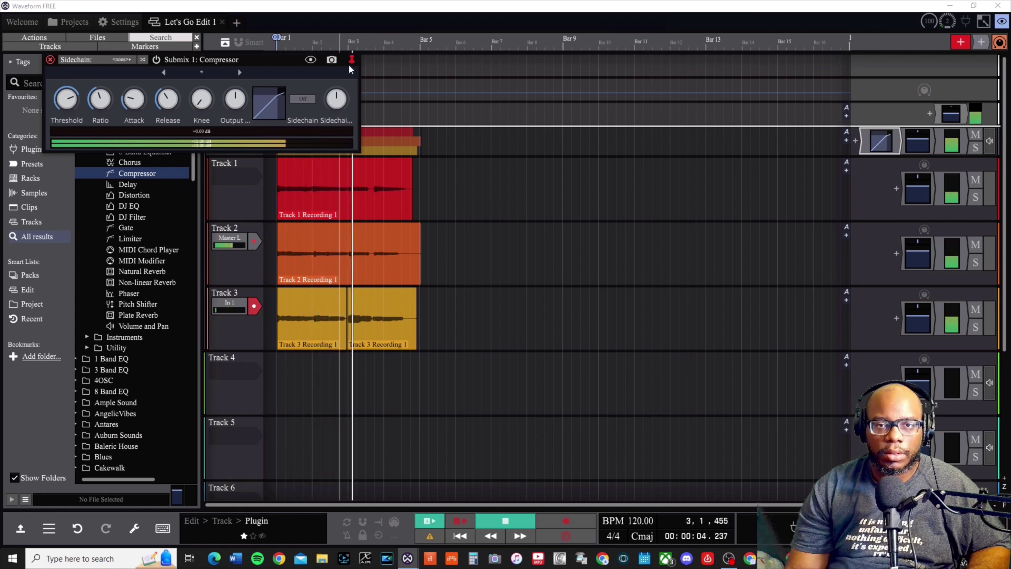
pyautogui.click(51, 60)
# Step: Add Plate Reverb to Submix 1 after the compressor and open its settings
pyautogui.press('space')
pyautogui.click(146, 316)
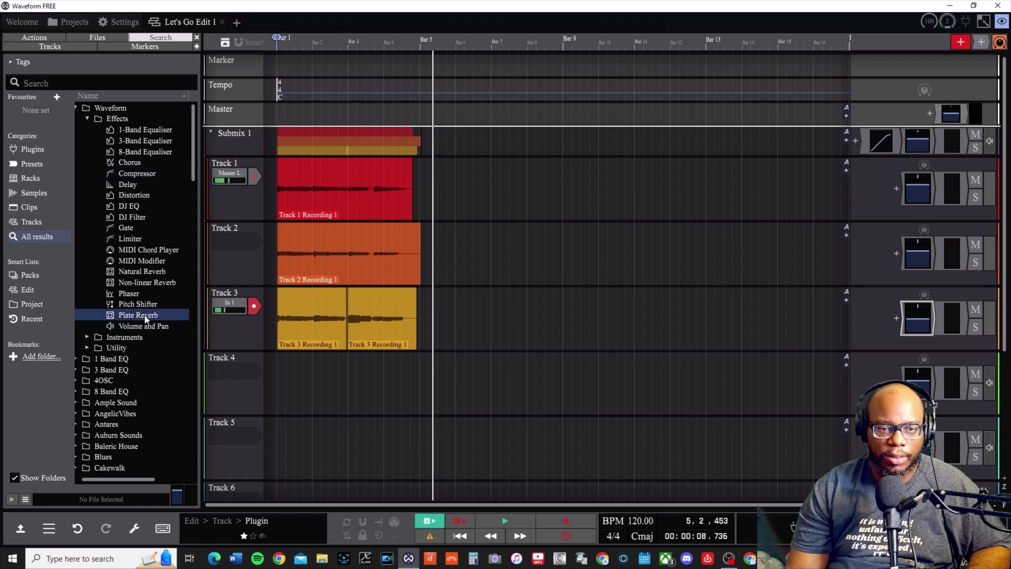
pyautogui.moveTo(146, 316); pyautogui.dragTo(870, 157)
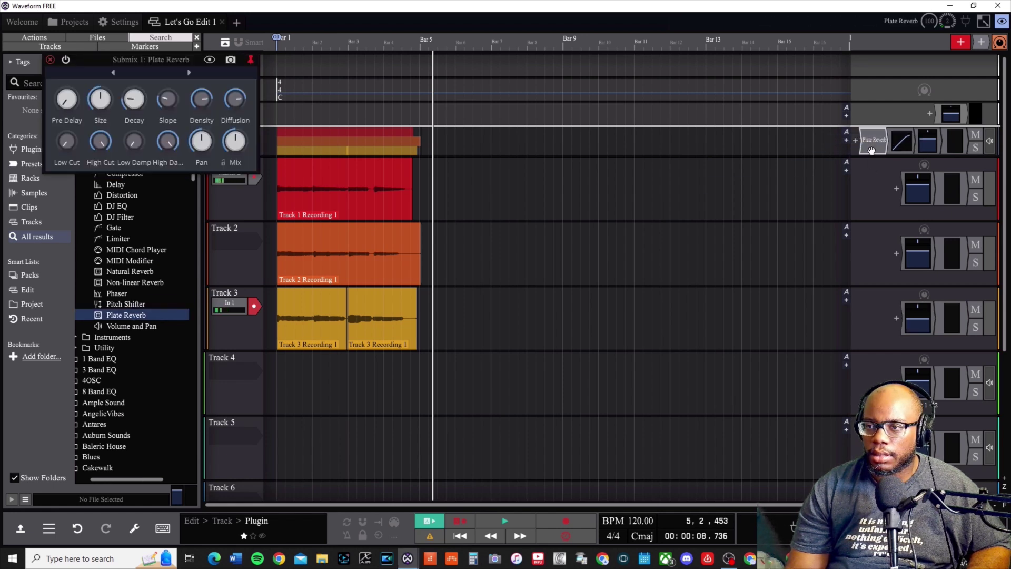
pyautogui.moveTo(907, 147); pyautogui.dragTo(903, 156)
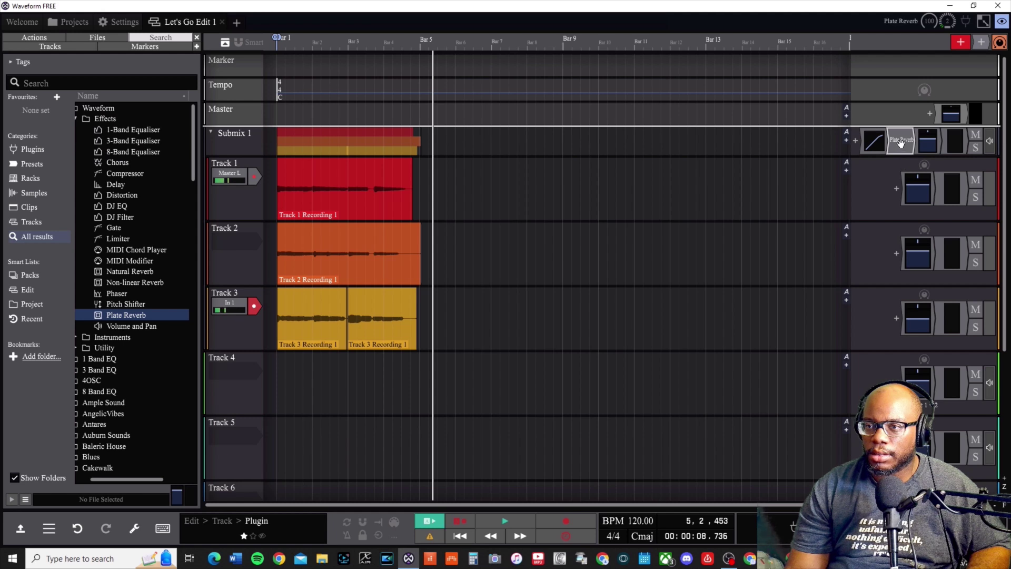
pyautogui.doubleClick(900, 143)
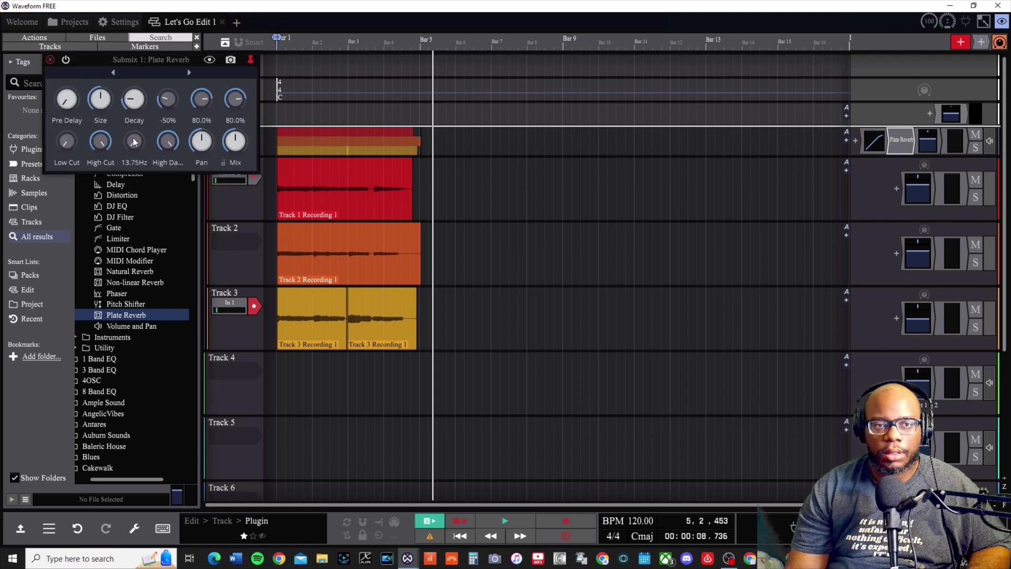
# Step: During playback, set the reverb to 71.8 ms pre-delay, size 33.1 and 0.96 s decay
pyautogui.press('Home')
pyautogui.press('space')
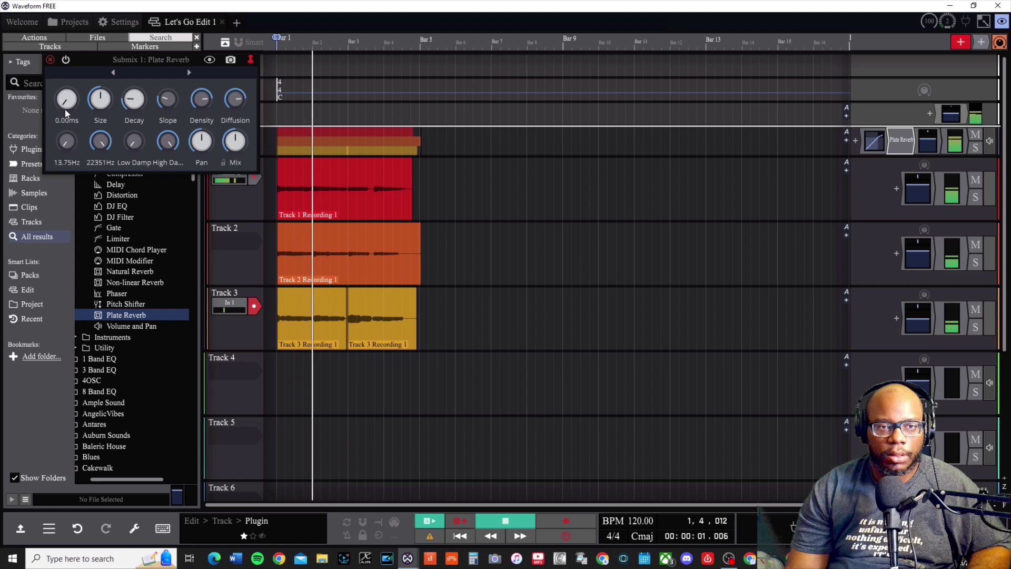
pyautogui.moveTo(65, 108); pyautogui.dragTo(82, 43)
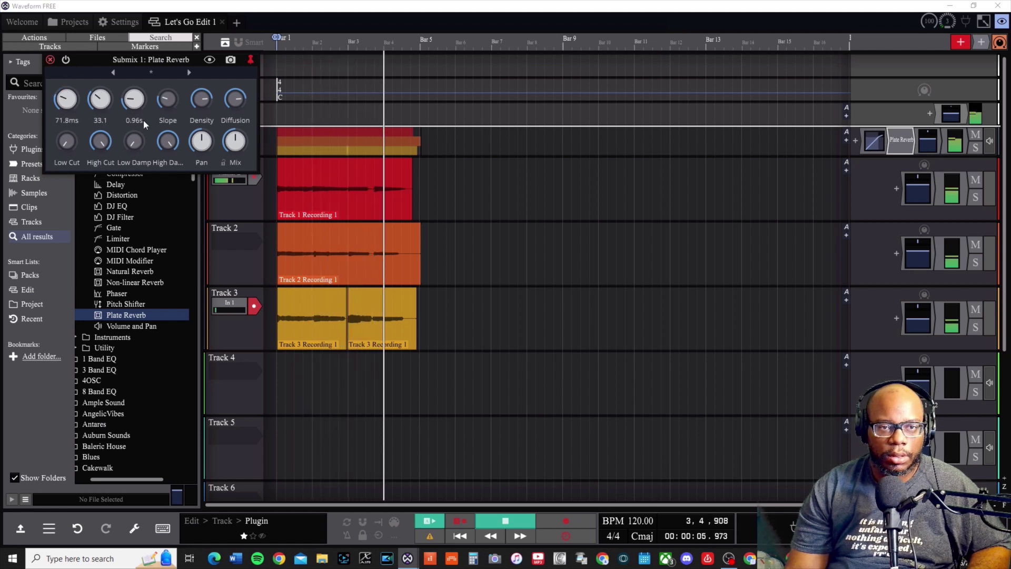
pyautogui.press('space')
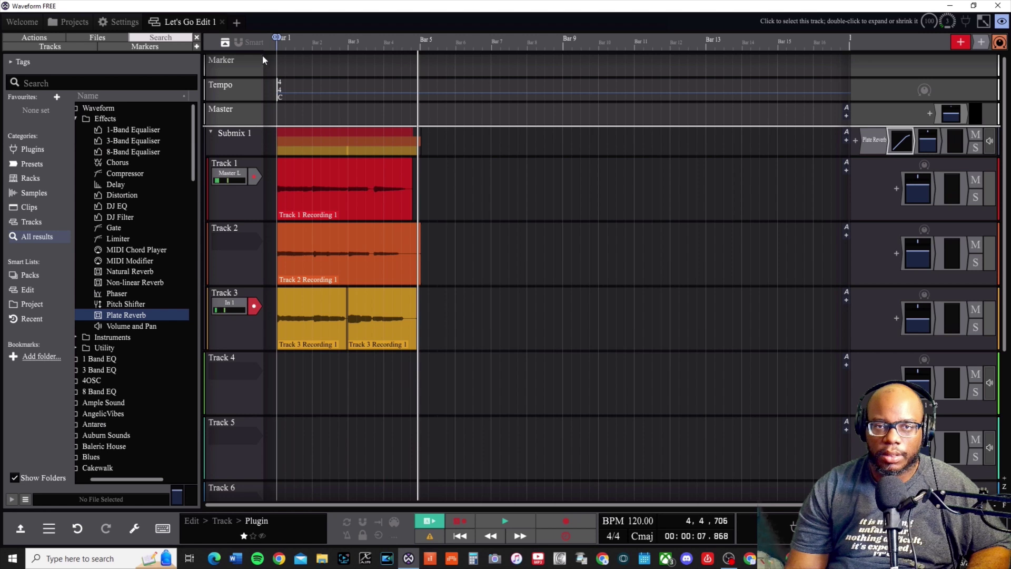
# Step: Play the full Submix 1 effect chain from the start to audition it
pyautogui.click(272, 108)
pyautogui.press('space')
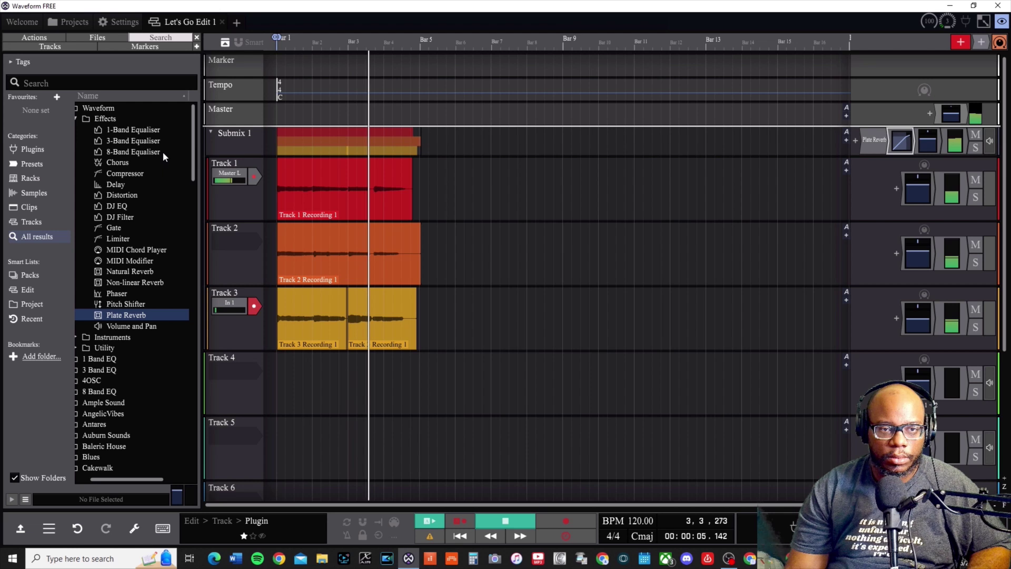
pyautogui.press('space')
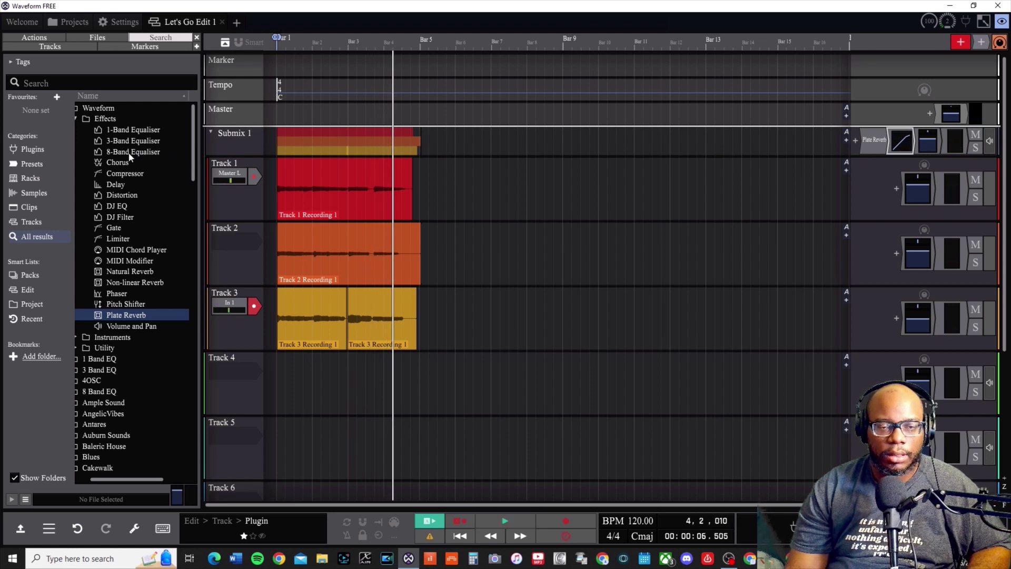
# Step: Place the 8-Band Equaliser on Submix 1 after the reverb and select bands 5 and 6
pyautogui.moveTo(130, 153); pyautogui.dragTo(843, 171)
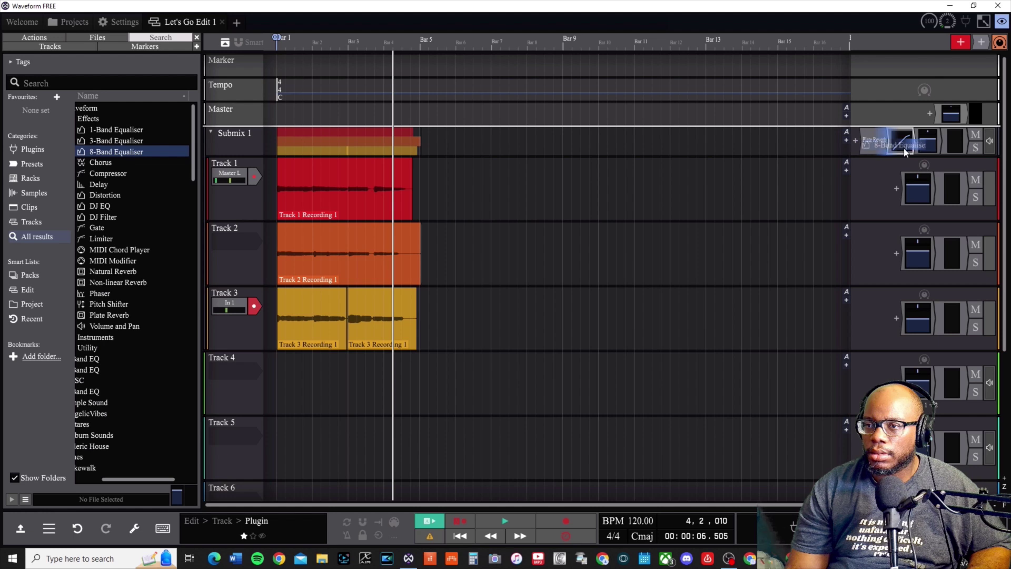
pyautogui.moveTo(912, 148); pyautogui.dragTo(889, 149)
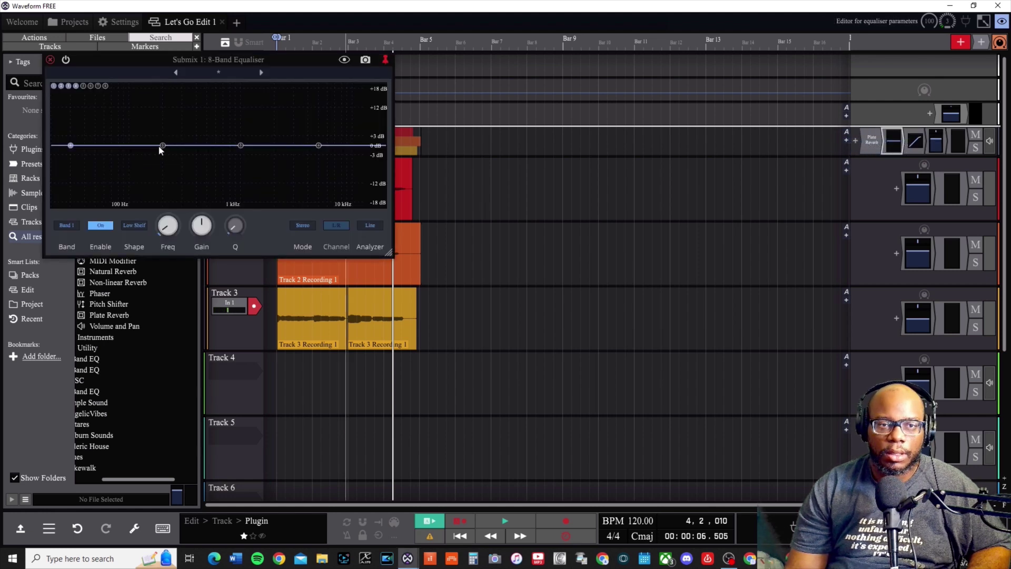
pyautogui.click(82, 85)
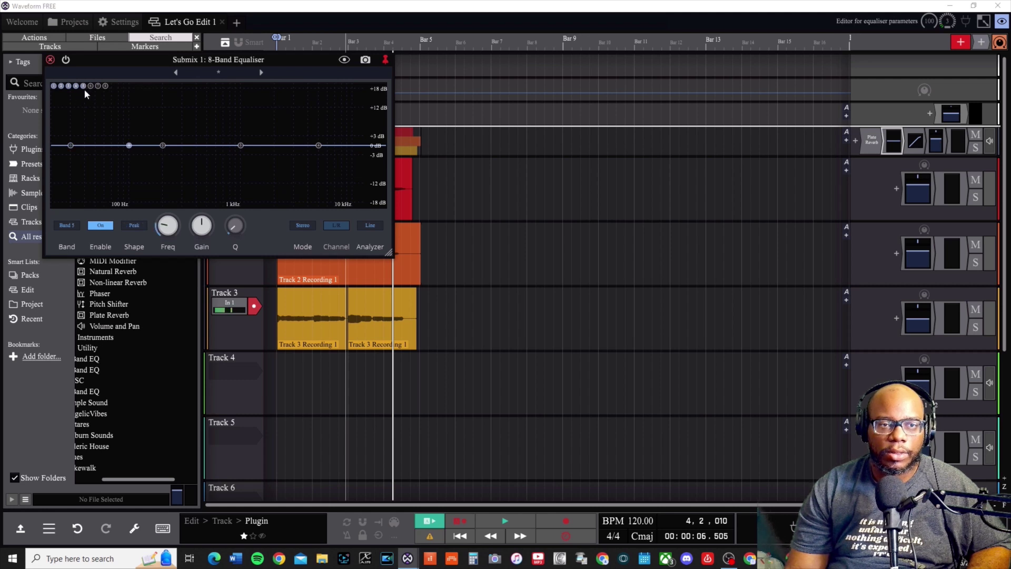
pyautogui.click(91, 86)
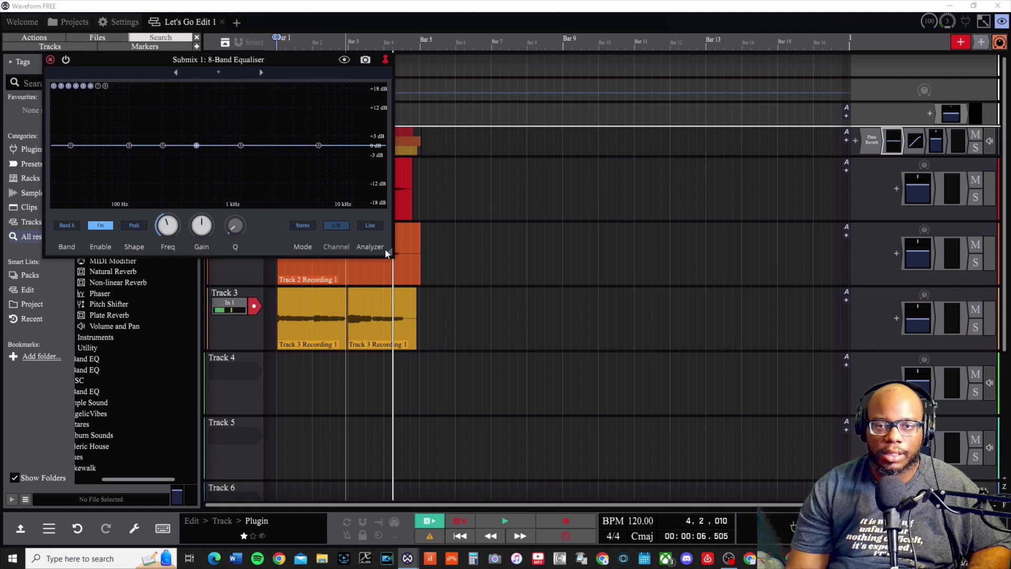
pyautogui.moveTo(388, 253); pyautogui.dragTo(370, 253)
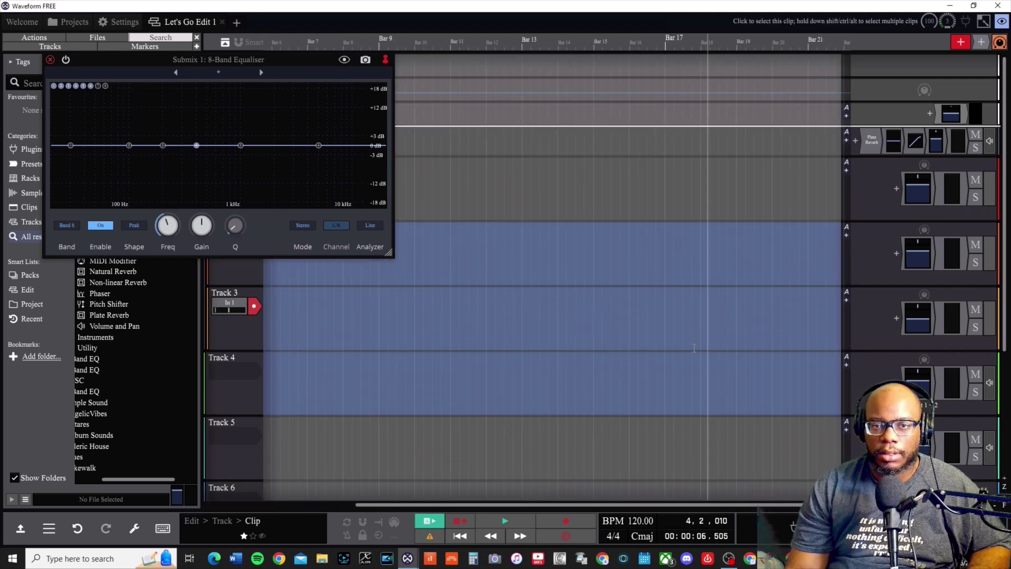
pyautogui.click(382, 319)
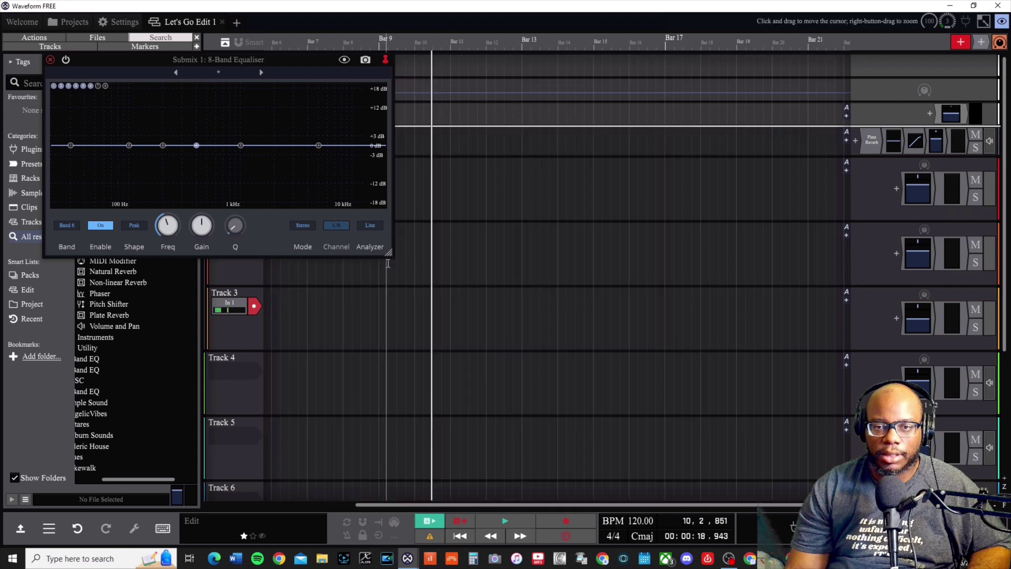
# Step: Enlarge the Submix 1 equaliser editor, play the mix from the start and select band 1
pyautogui.moveTo(388, 253); pyautogui.dragTo(774, 411)
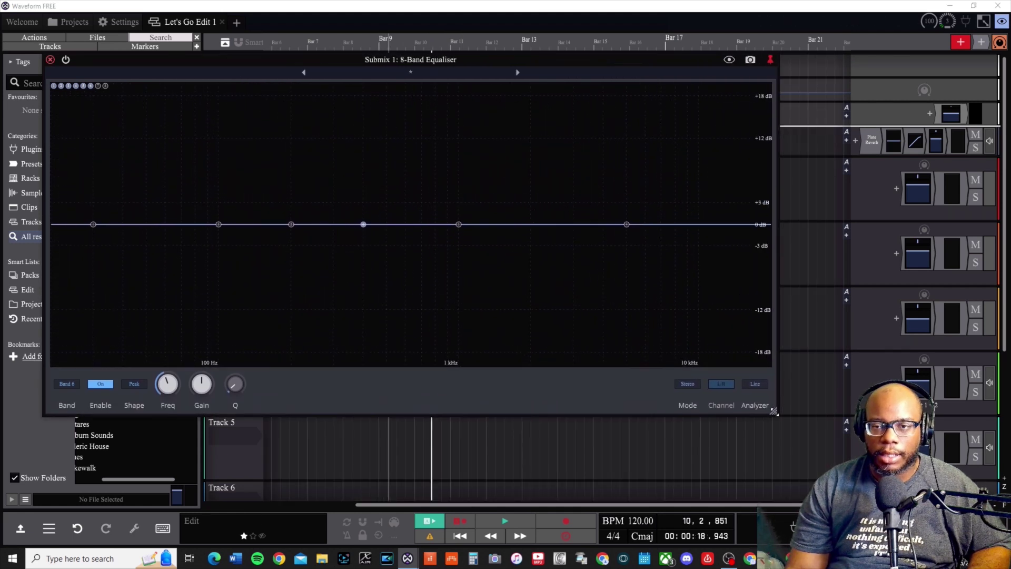
pyautogui.press('Home')
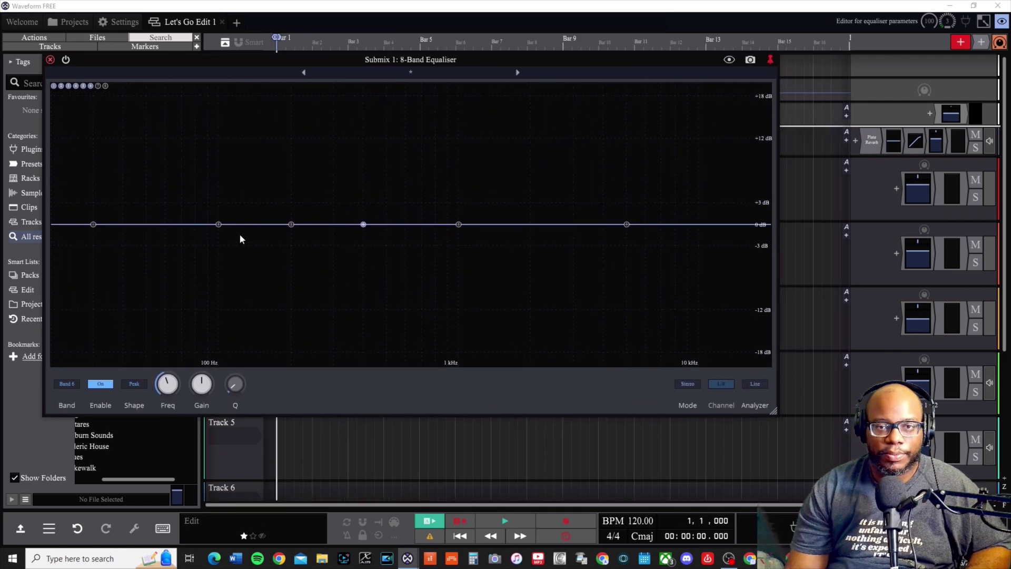
pyautogui.press('space')
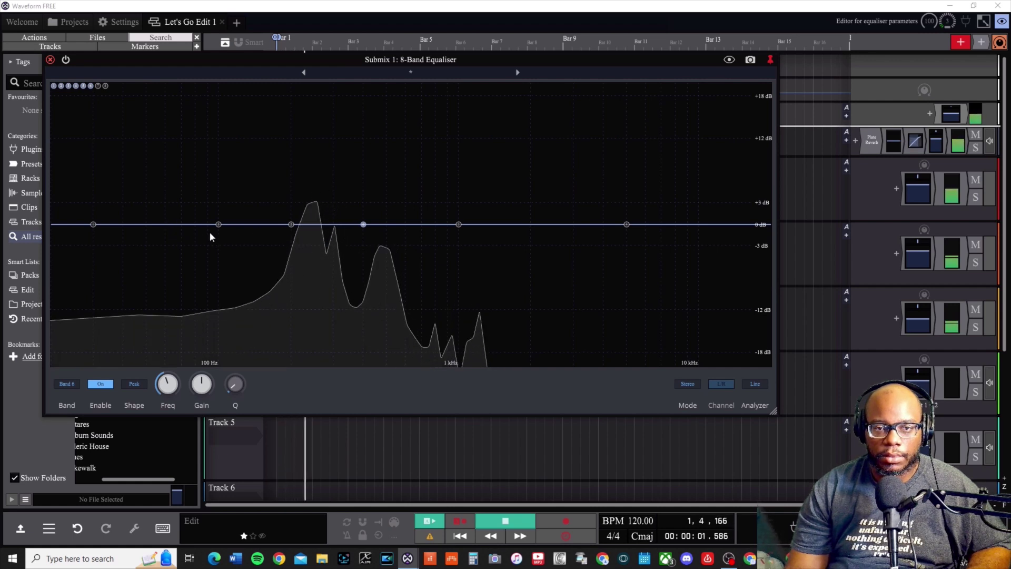
pyautogui.click(93, 225)
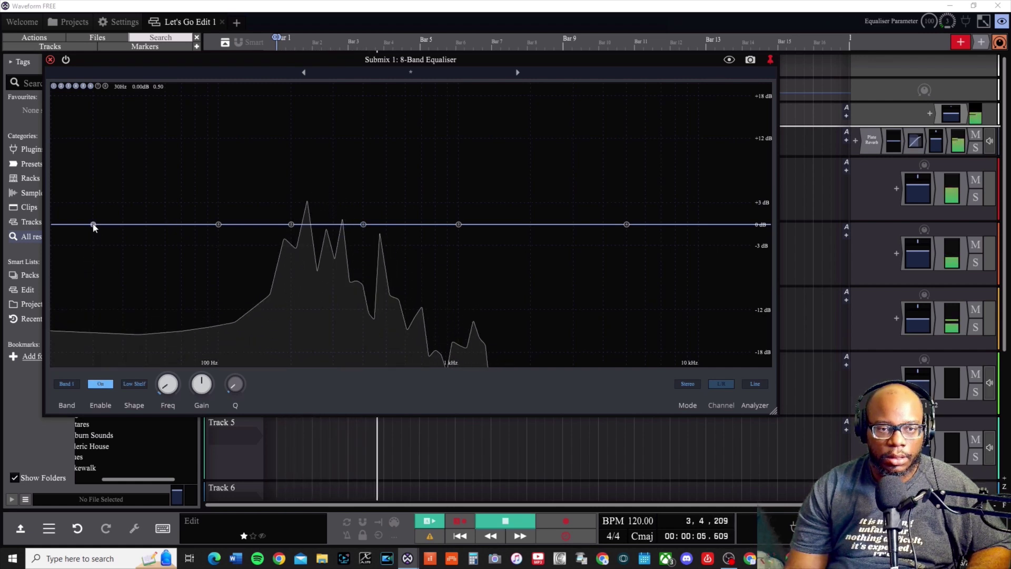
pyautogui.press('space')
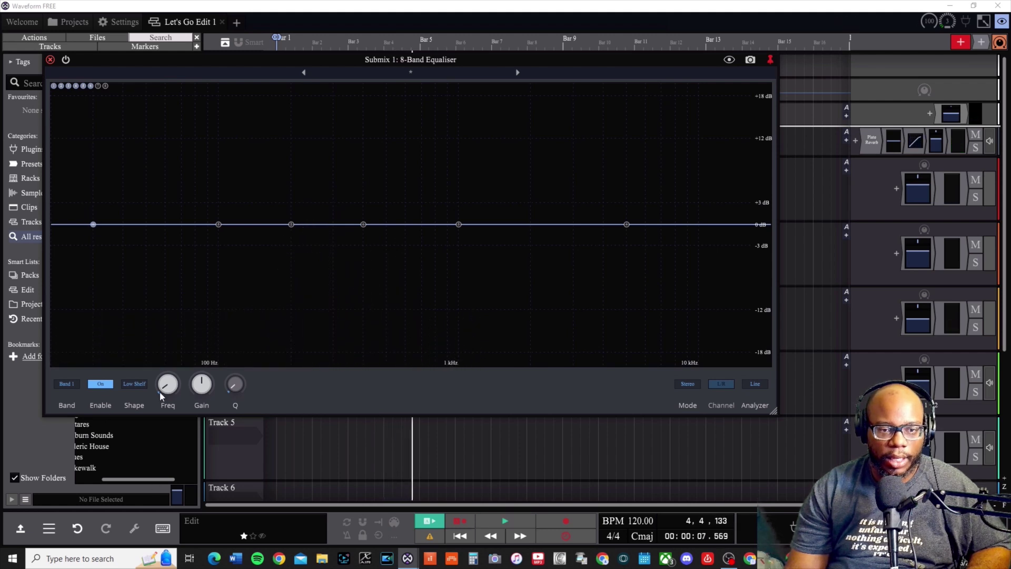
# Step: Turn EQ band 1 into a high-pass filter at 68.7 Hz with Q 0.62
pyautogui.click(135, 384)
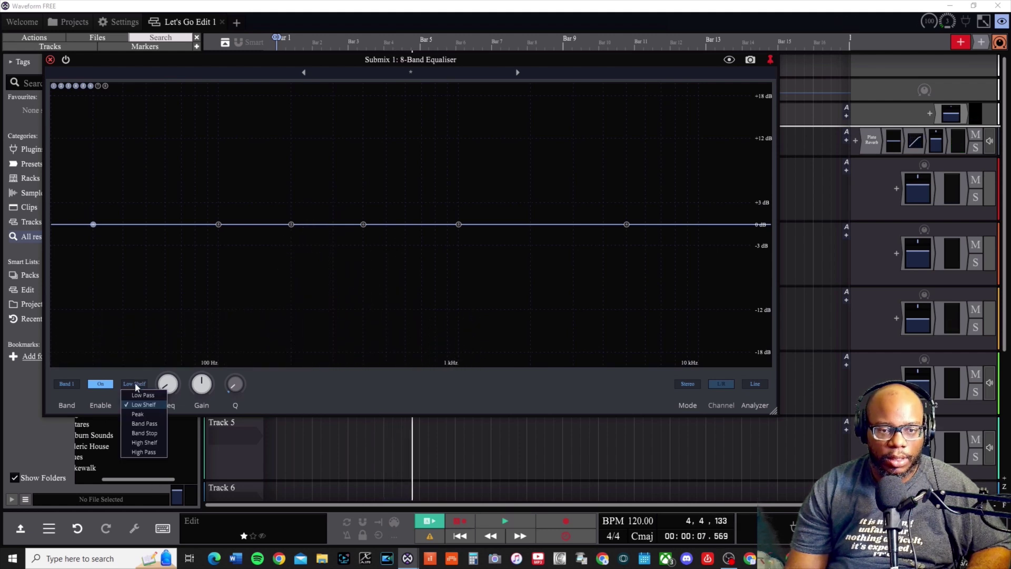
pyautogui.click(143, 452)
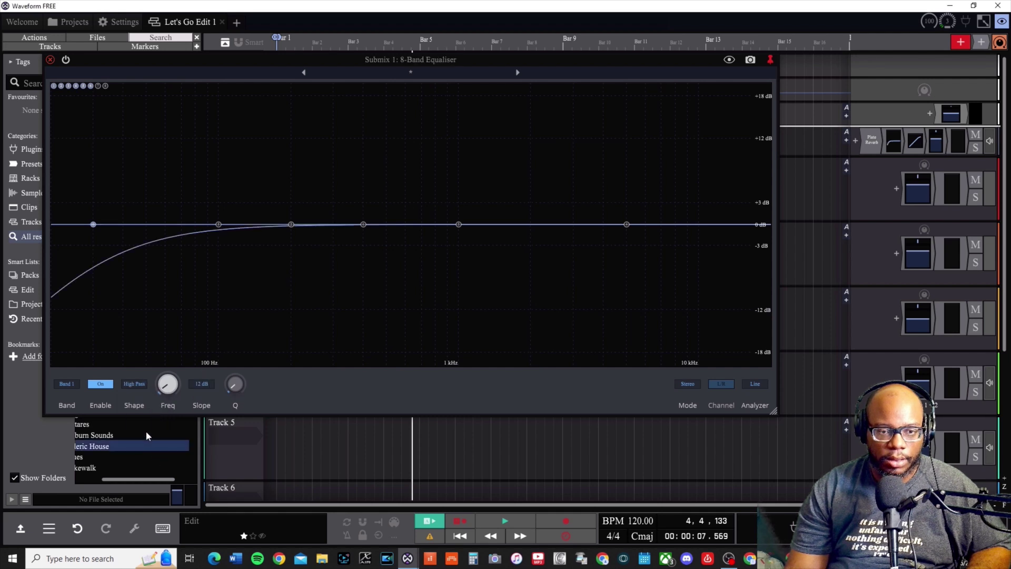
pyautogui.moveTo(166, 387); pyautogui.dragTo(160, 361)
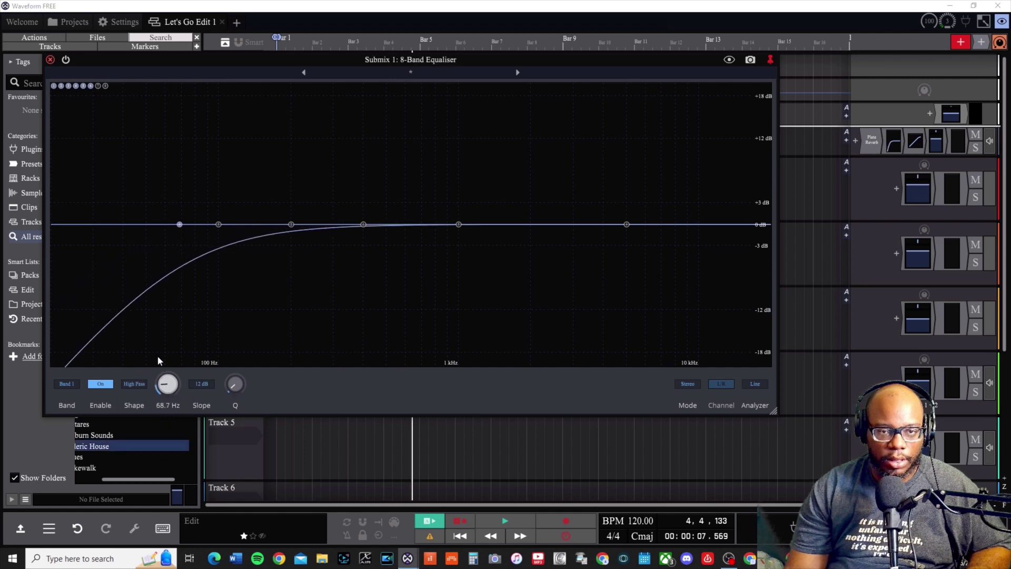
pyautogui.moveTo(236, 382)
pyautogui.mouseDown()
pyautogui.moveTo(235, 371)
pyautogui.moveTo(235, 385)
pyautogui.mouseUp()
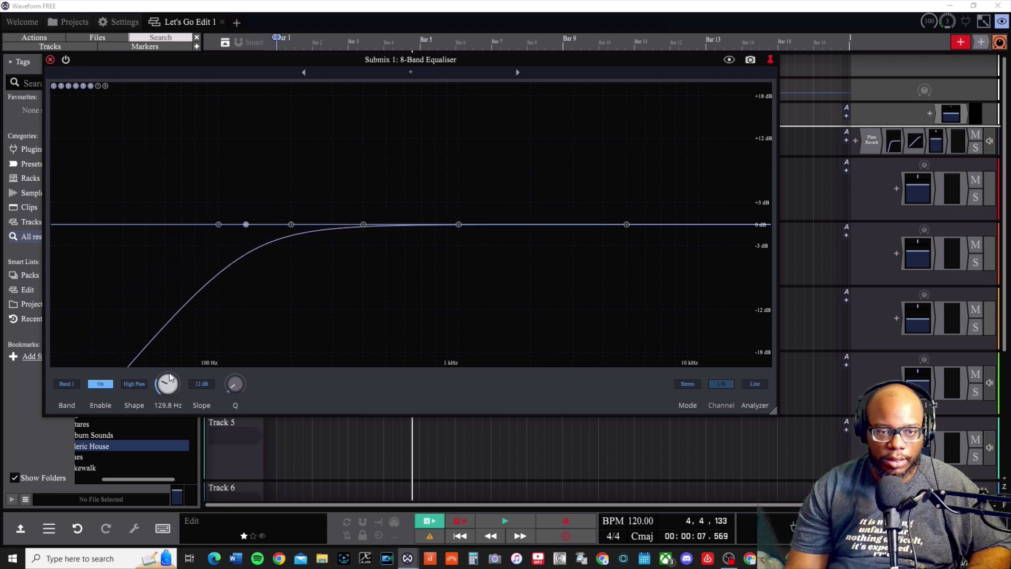
# Step: Push the band 1 high-pass cutoff higher while replaying the mix from the start
pyautogui.moveTo(169, 376)
pyautogui.mouseDown()
pyautogui.moveTo(172, 354)
pyautogui.moveTo(166, 387)
pyautogui.moveTo(165, 355)
pyautogui.moveTo(163, 366)
pyautogui.mouseUp()
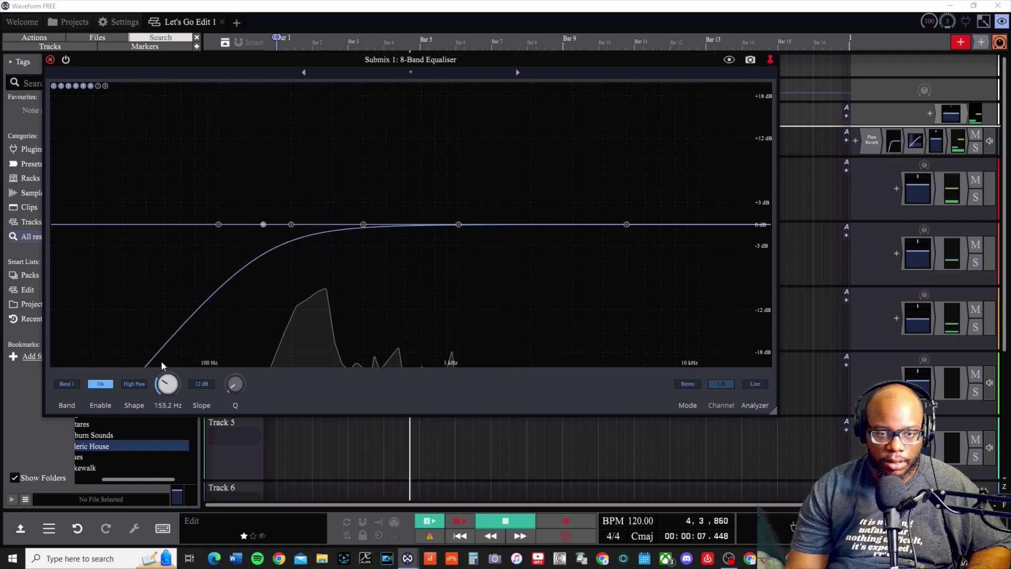
pyautogui.scroll(4, 229, 389)
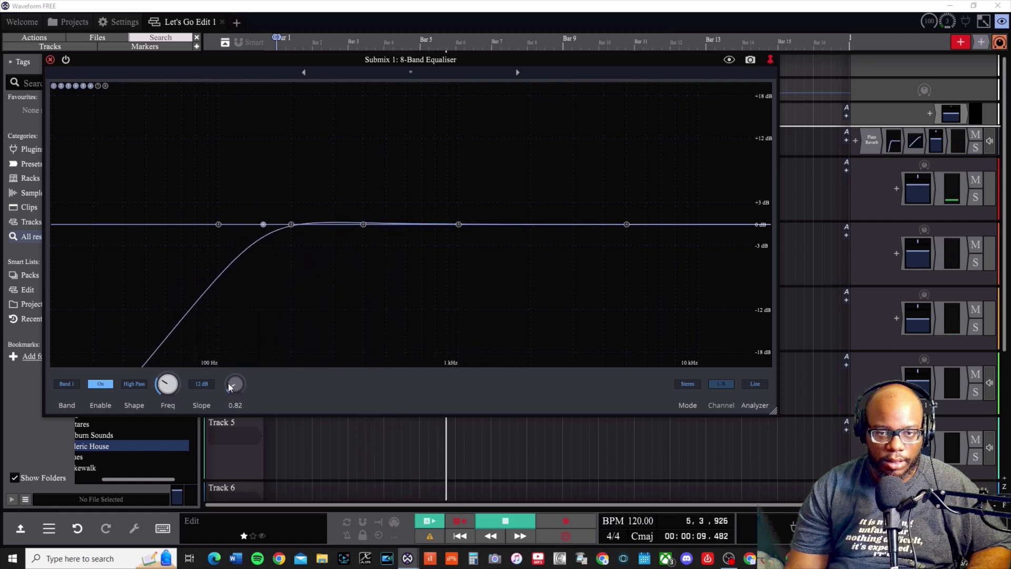
pyautogui.press('Home')
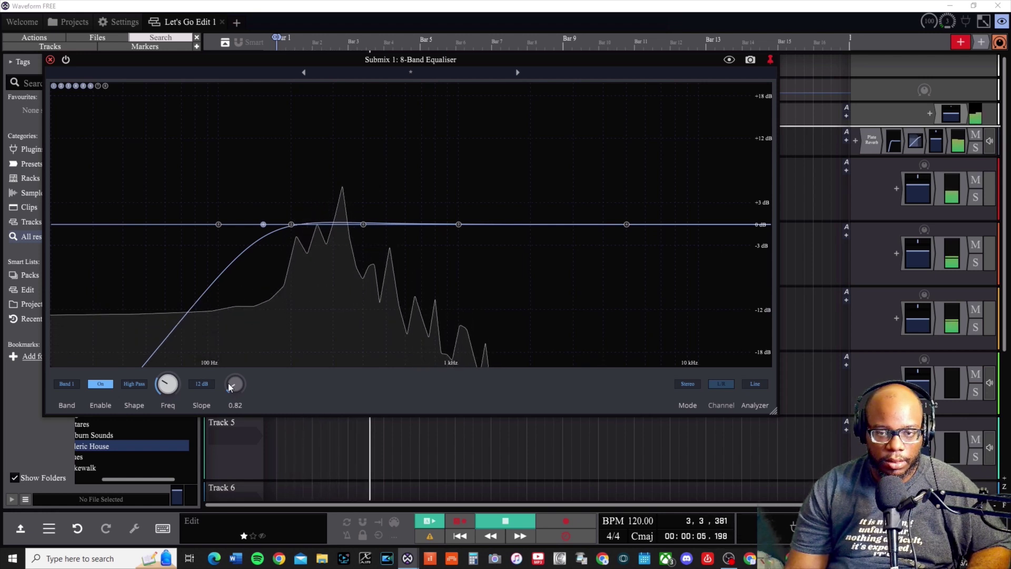
pyautogui.press('space')
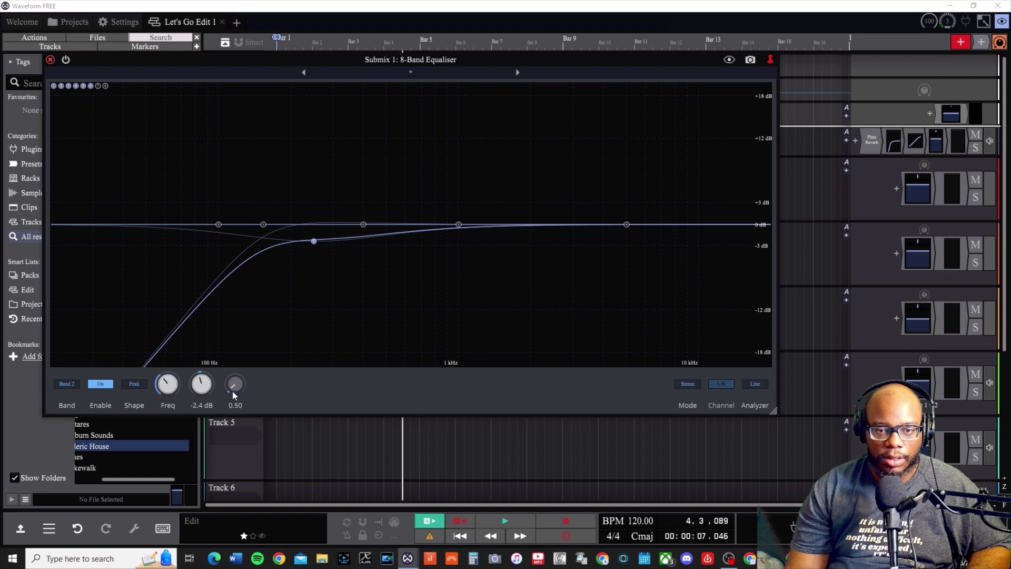
# Step: Raise band 2's Q to narrow the dip, then sweep band 2 up to about 317 Hz during playback
pyautogui.moveTo(233, 395); pyautogui.dragTo(224, 364)
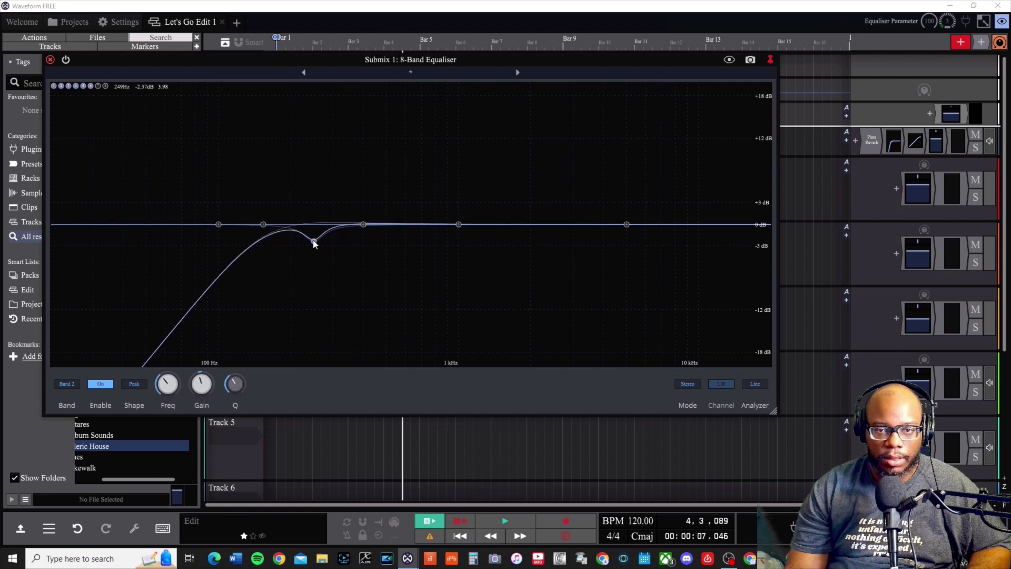
pyautogui.press('space')
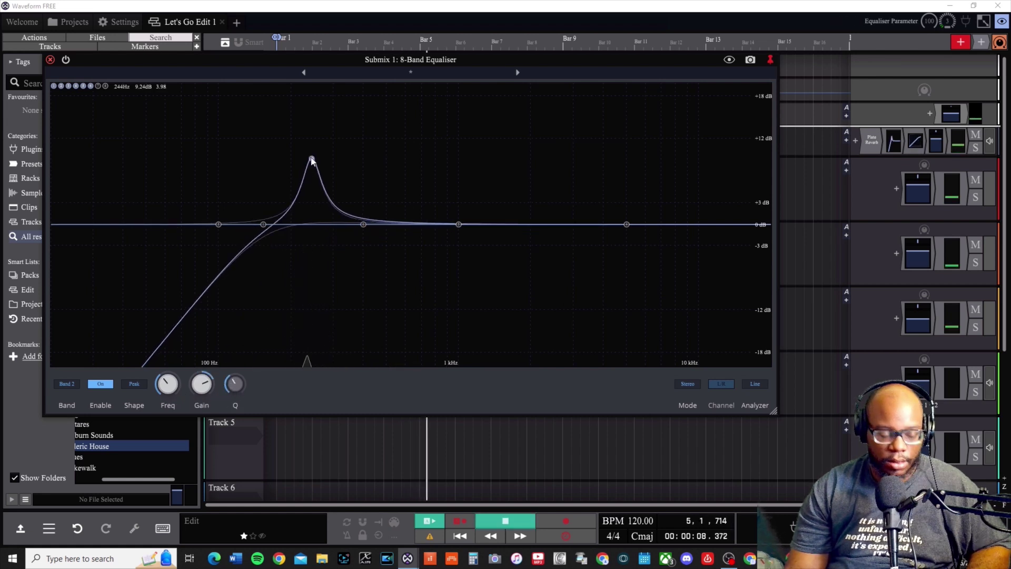
pyautogui.moveTo(311, 159); pyautogui.dragTo(319, 248)
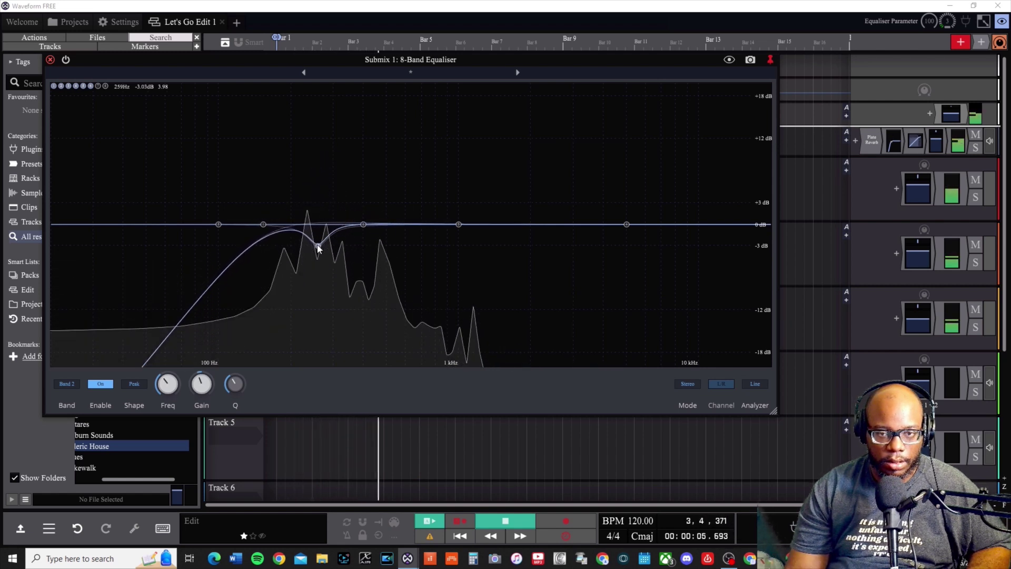